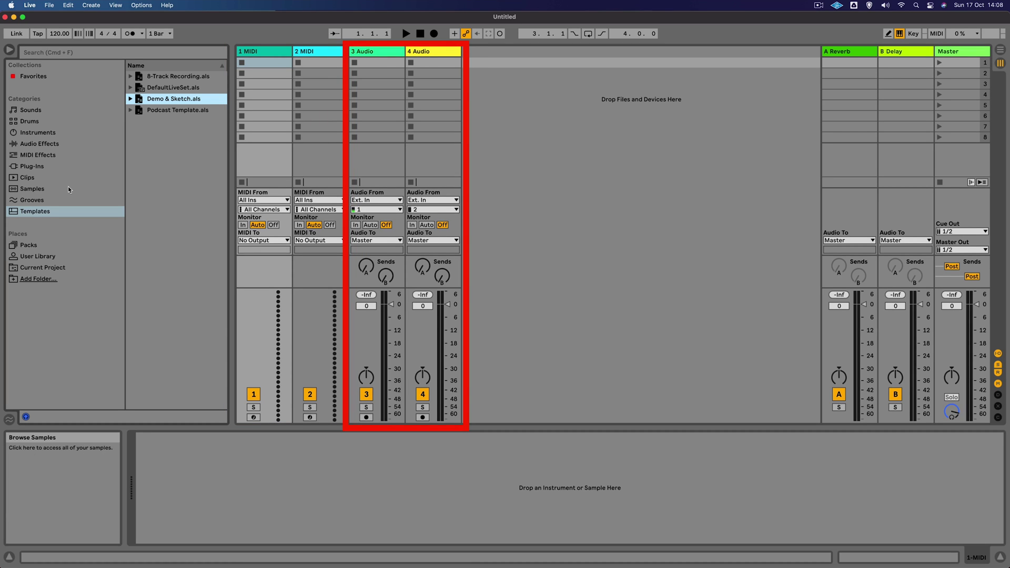
# Preview the 505, 606, 707, Beastly, Borja, Clint West and Dancehall 80s kits, then select Driller Kit.
pyautogui.click(29, 122)
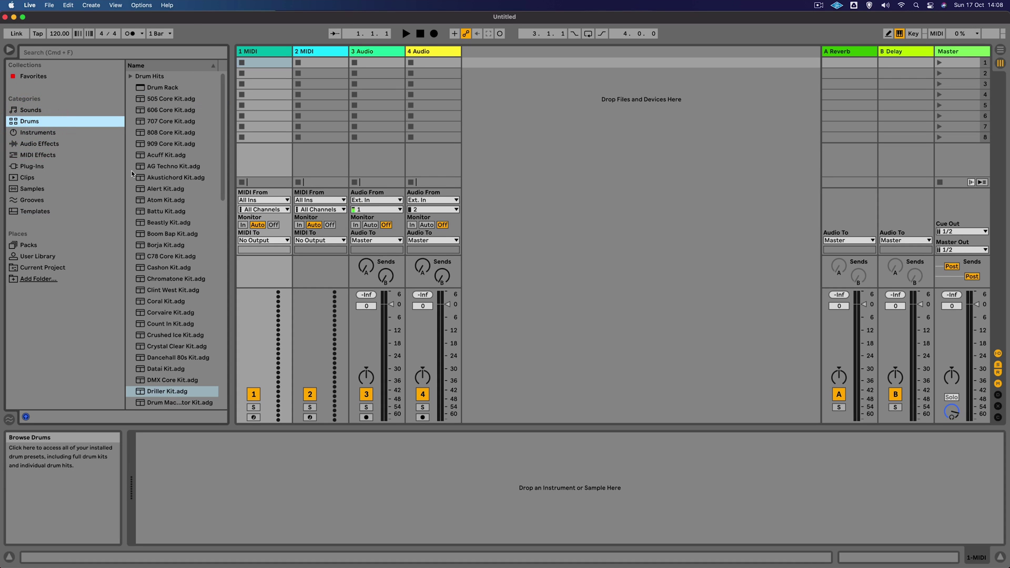
pyautogui.click(153, 100)
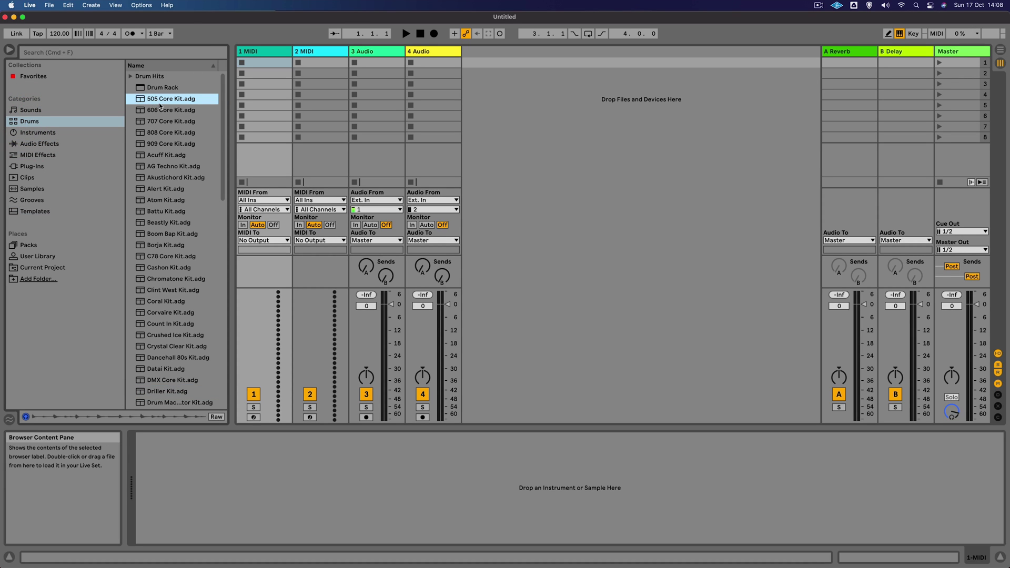
pyautogui.click(161, 110)
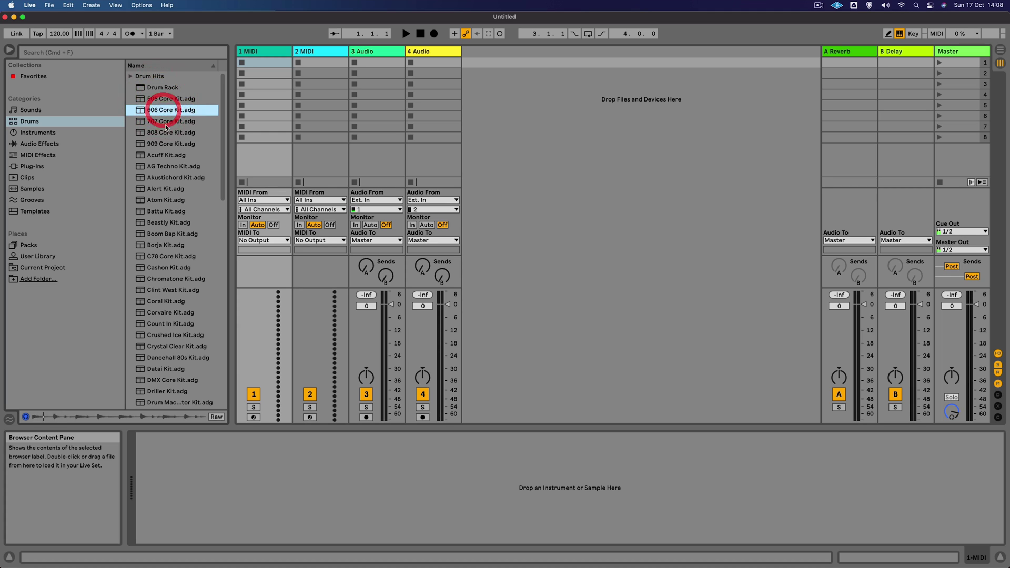
pyautogui.click(165, 122)
pyautogui.click(158, 223)
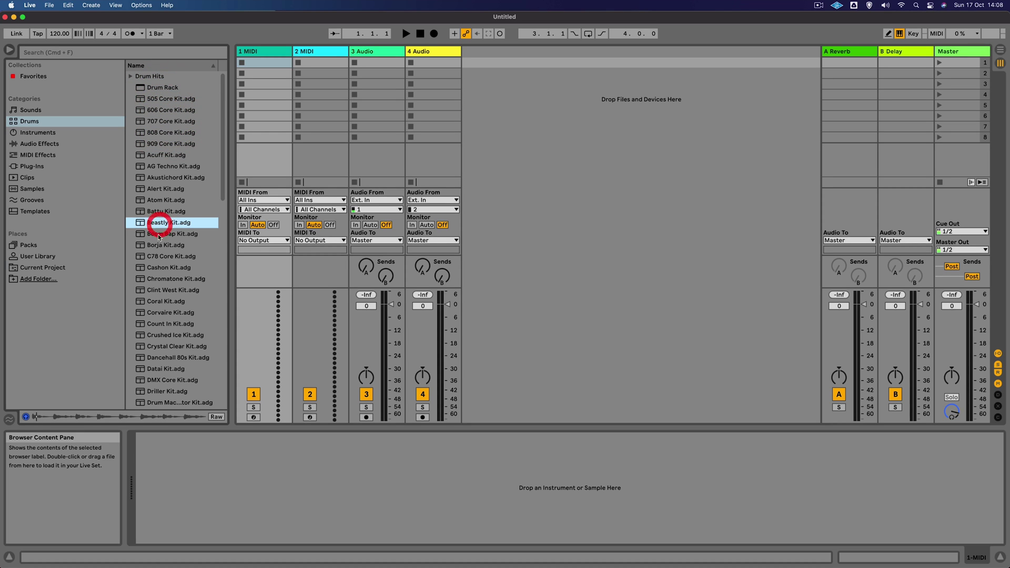
pyautogui.click(169, 248)
pyautogui.click(169, 290)
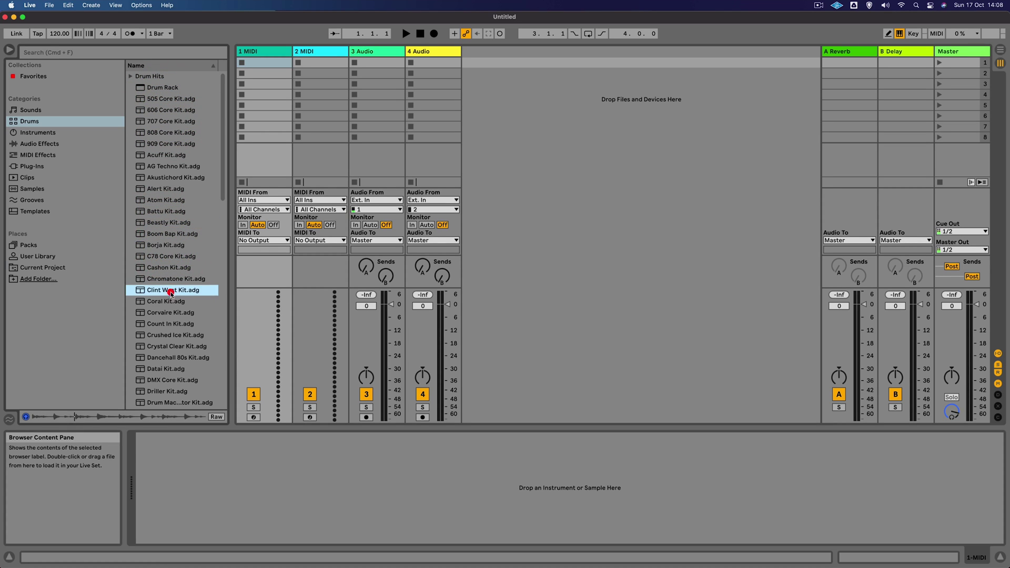
pyautogui.scroll(-5, 170, 303)
pyautogui.click(171, 287)
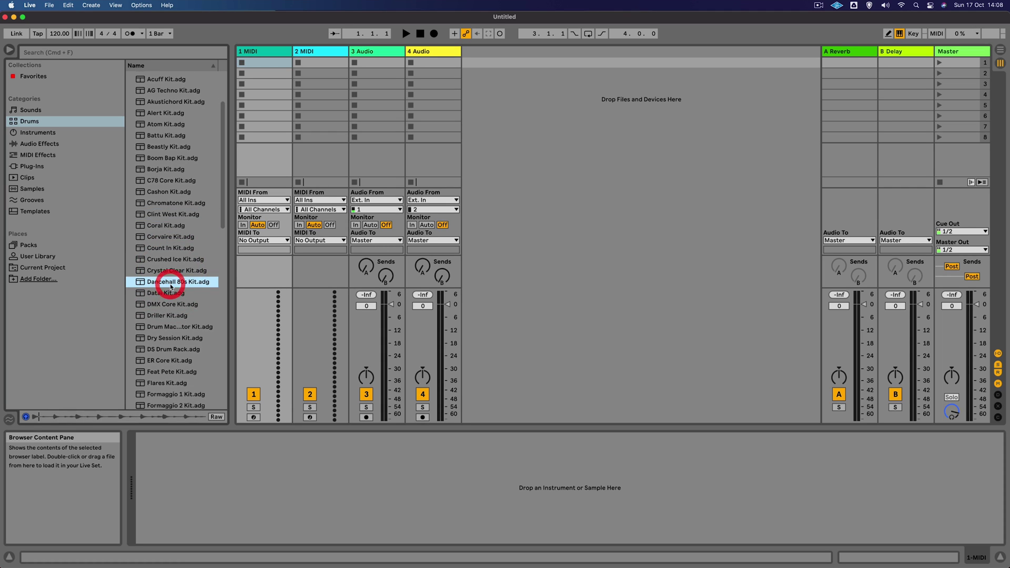
pyautogui.click(171, 315)
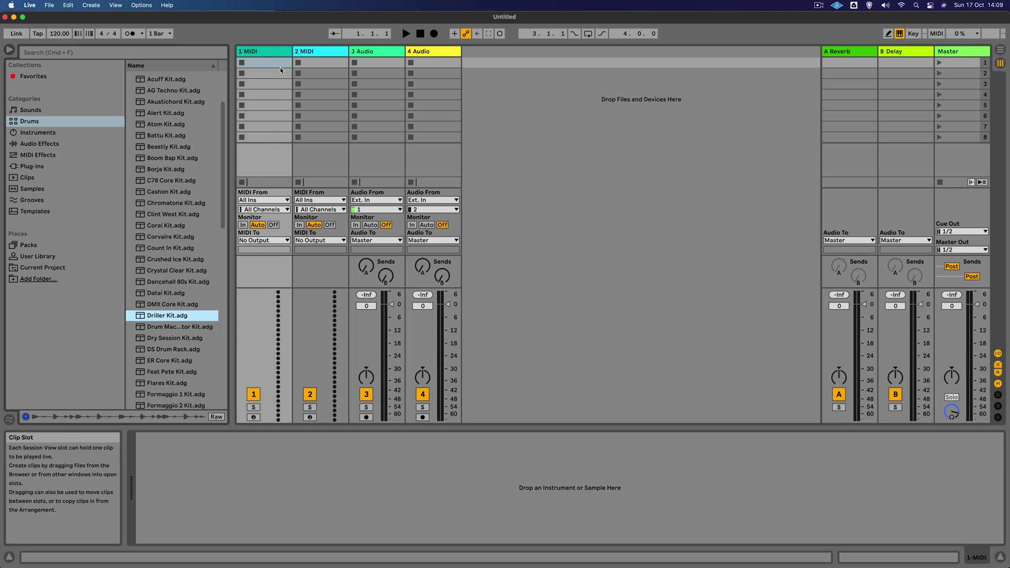
# Load Driller Kit onto MIDI track 1, removing it and dragging it back on.
pyautogui.click(274, 52)
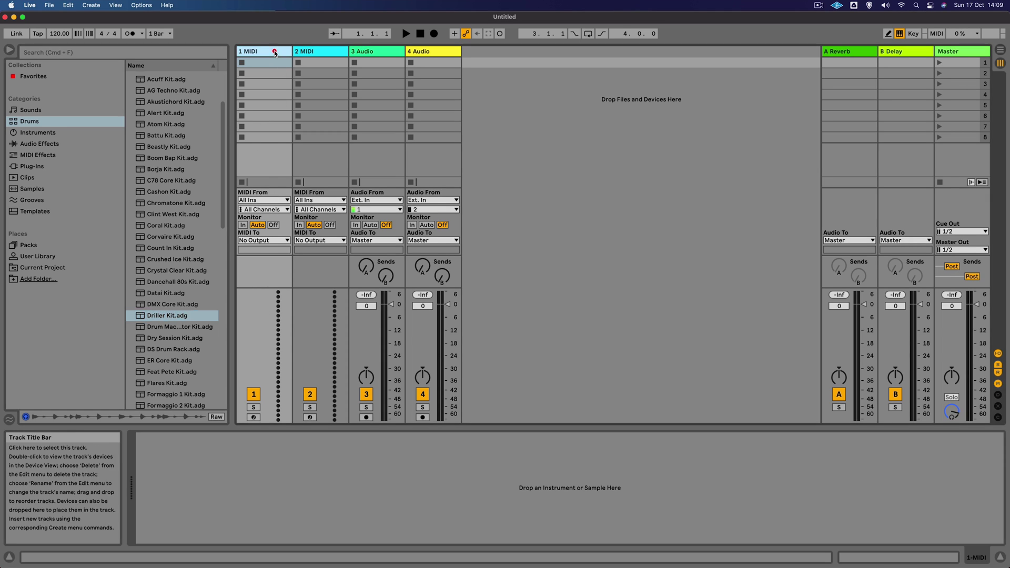
pyautogui.doubleClick(141, 319)
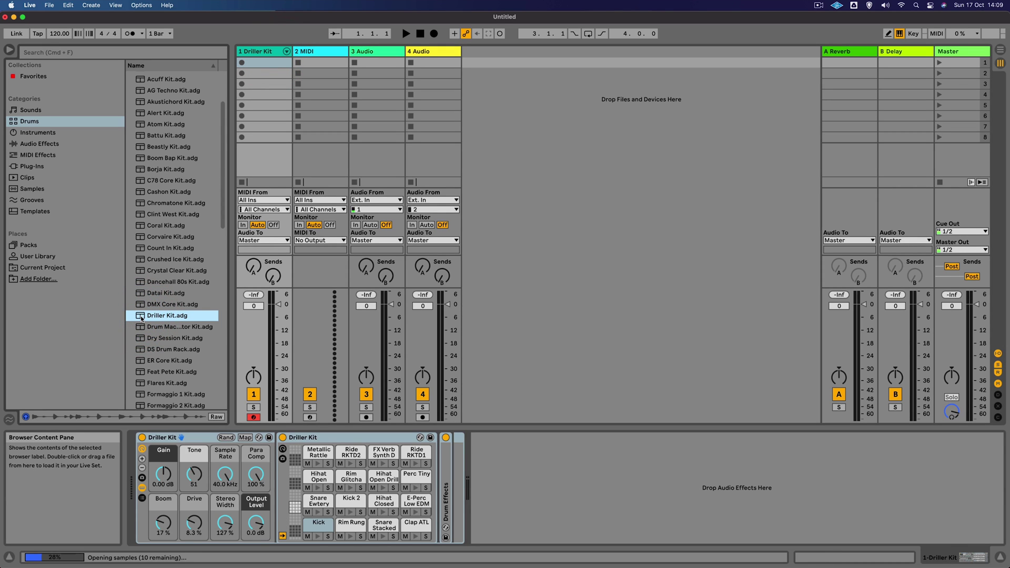
pyautogui.click(203, 439)
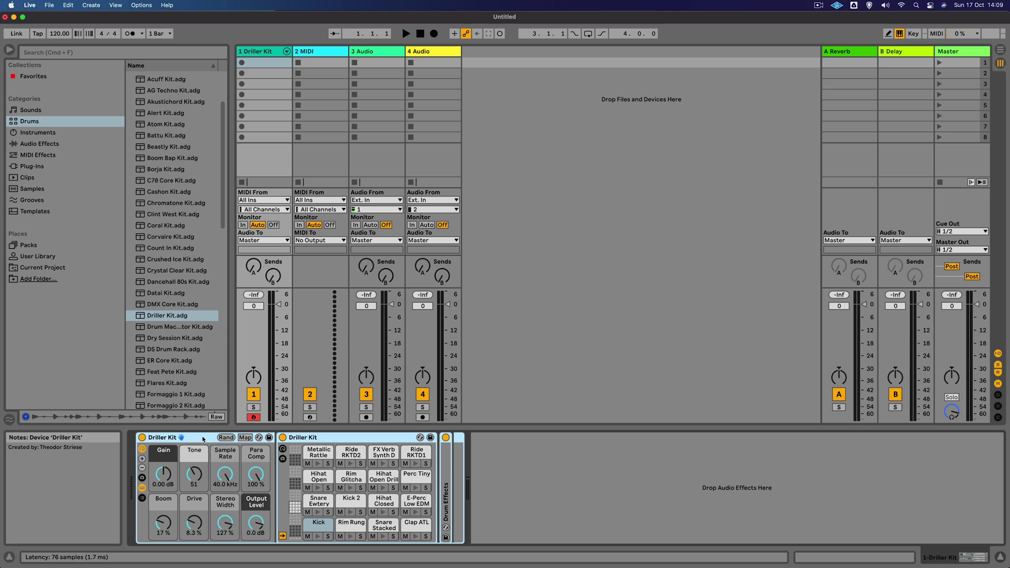
pyautogui.click(203, 438)
pyautogui.press('Delete')
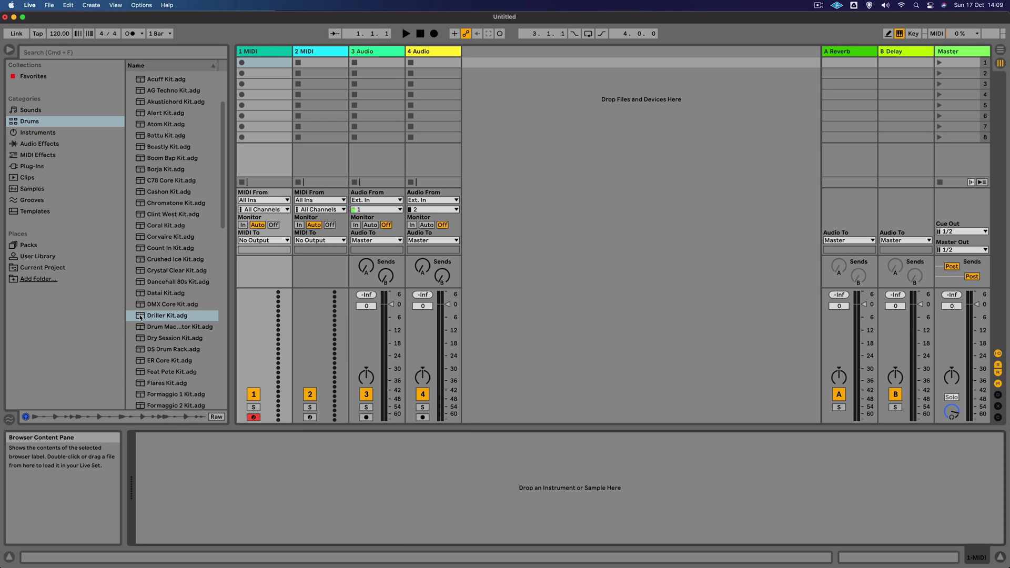
pyautogui.moveTo(141, 318); pyautogui.dragTo(205, 295)
pyautogui.moveTo(253, 156); pyautogui.dragTo(254, 158)
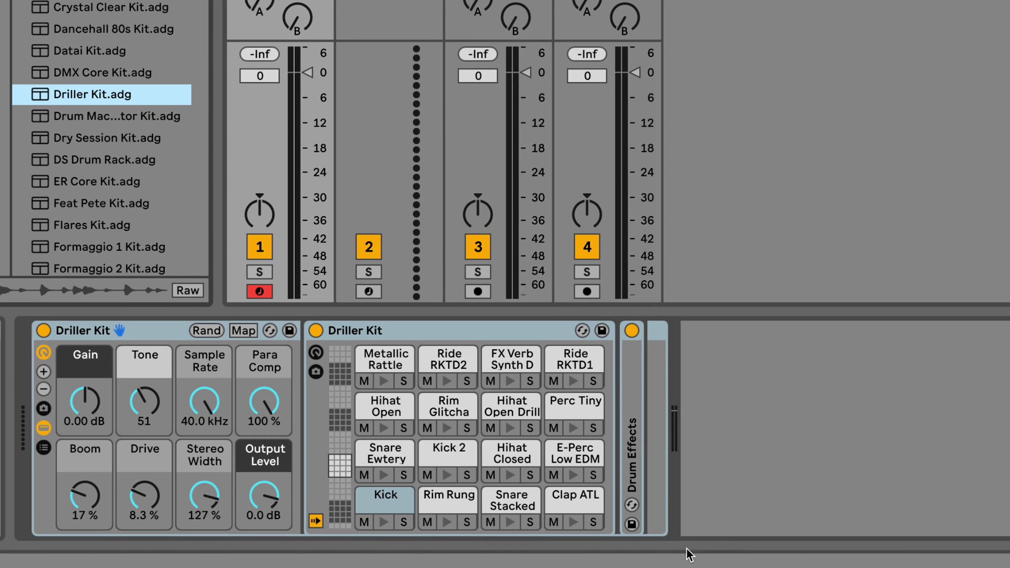
# Audition the Kick, Rim Rung, Snare Stacked, Clap ATL, E-Perc Low EDM and hi-hat pads.
pyautogui.click(383, 524)
pyautogui.click(447, 523)
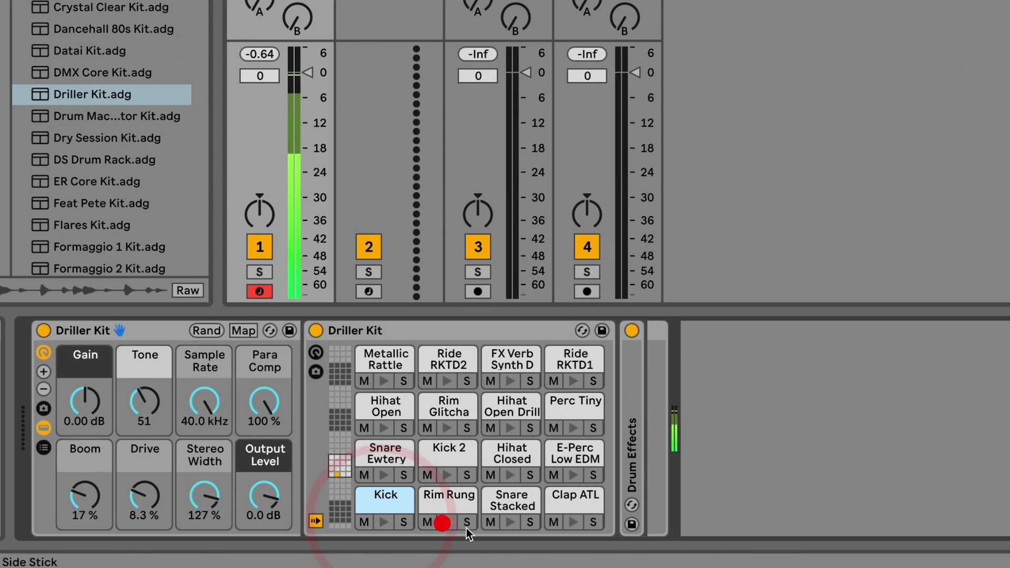
pyautogui.click(511, 522)
pyautogui.click(573, 523)
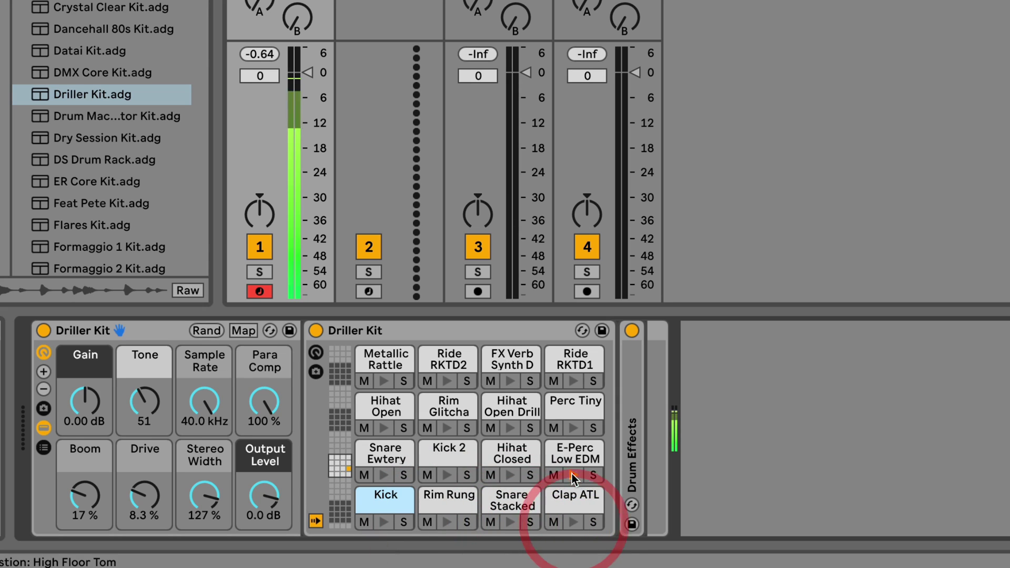
pyautogui.click(573, 475)
pyautogui.click(510, 429)
pyautogui.click(385, 427)
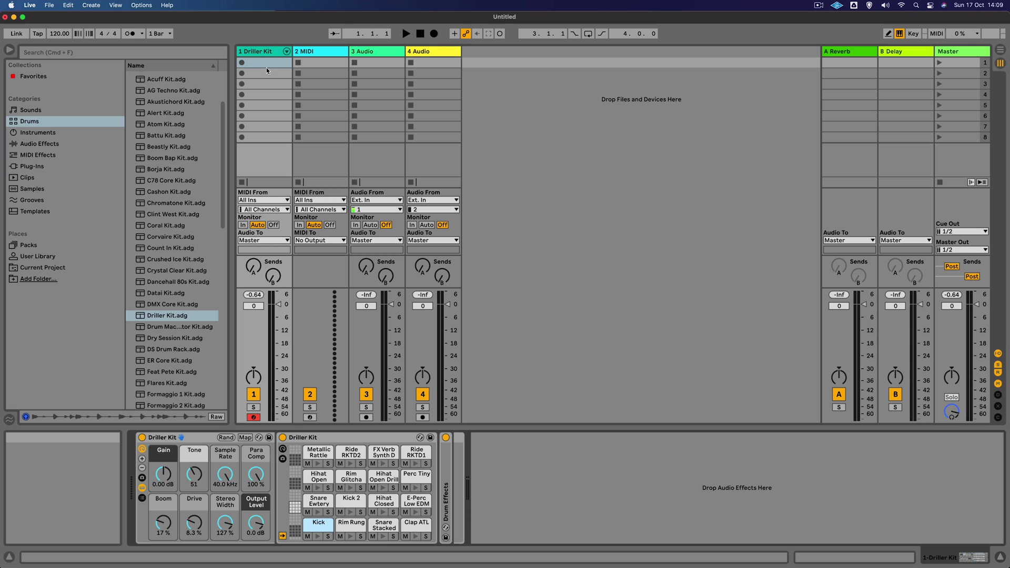
# Step through the Driller Kit track's clip slots and select the first one.
pyautogui.click(265, 73)
pyautogui.click(266, 84)
pyautogui.click(265, 95)
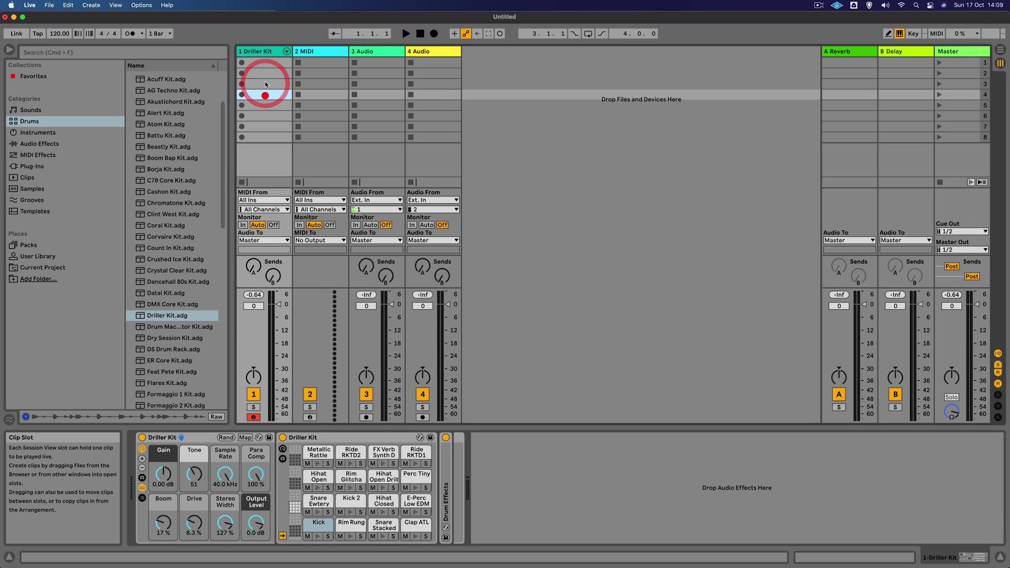
pyautogui.click(268, 62)
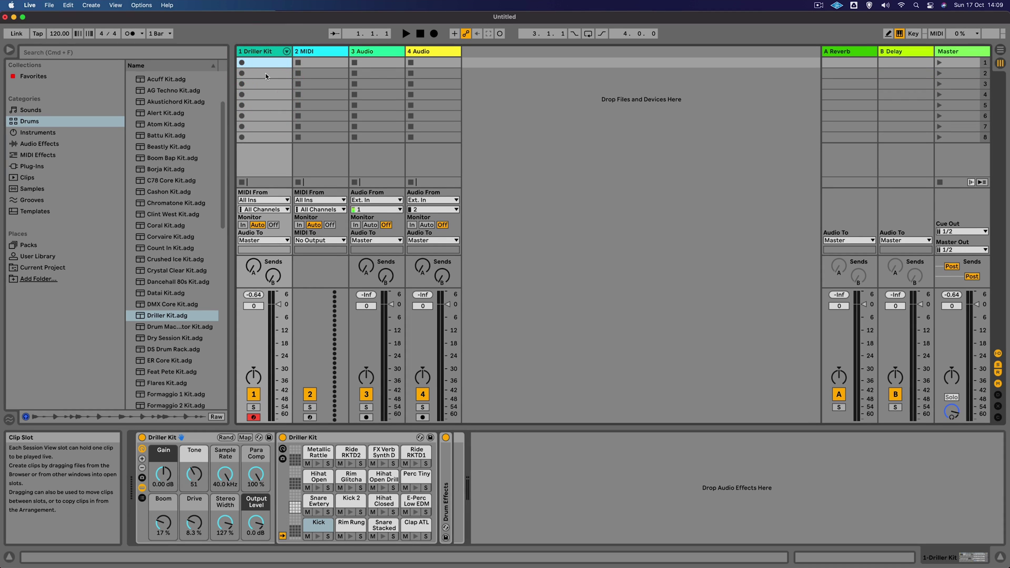
pyautogui.click(265, 66)
# Create an empty MIDI clip in slot 1, enable note preview, and enlarge the note editor.
pyautogui.doubleClick(266, 63)
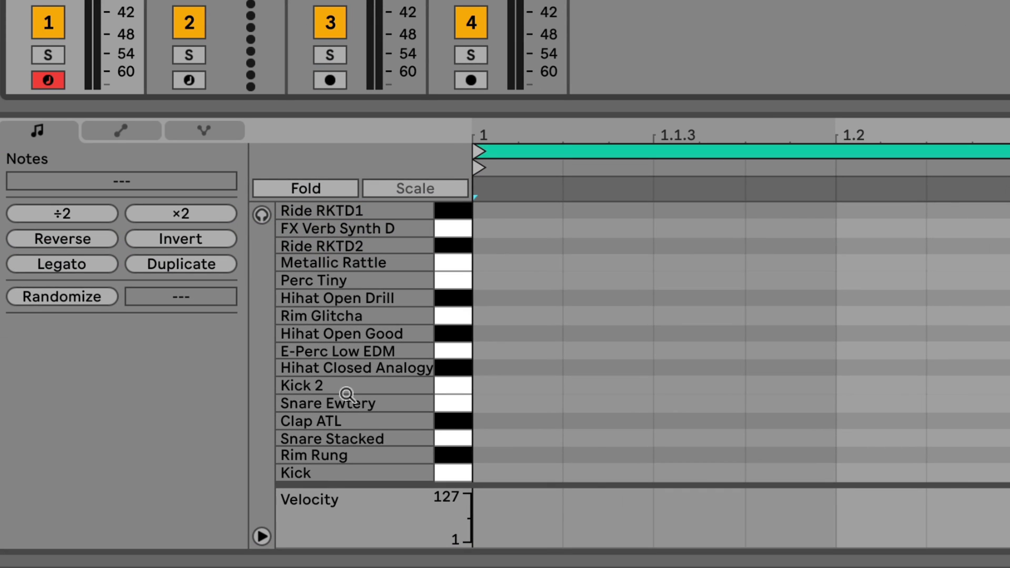
pyautogui.click(262, 215)
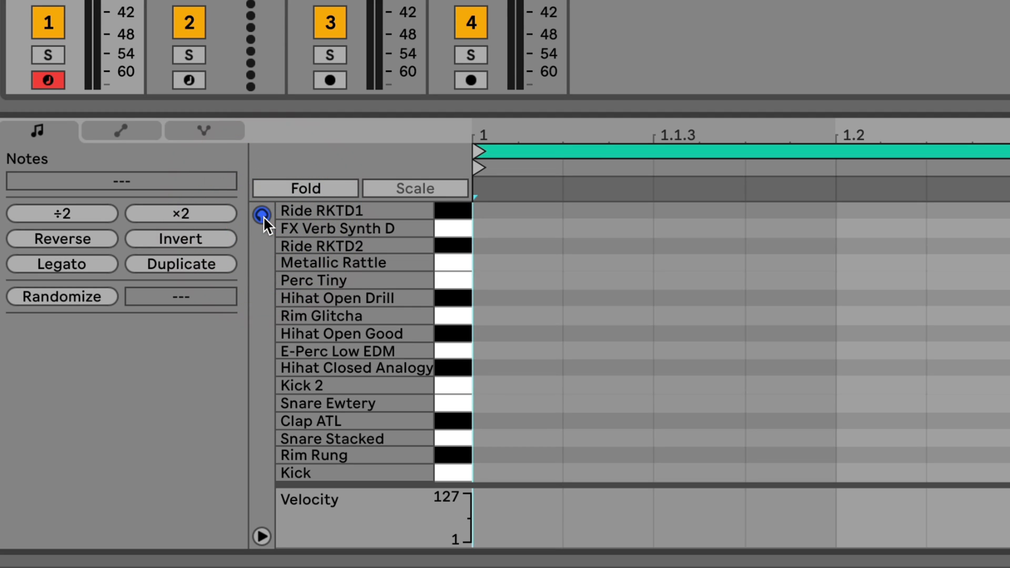
pyautogui.moveTo(454, 470); pyautogui.dragTo(452, 316)
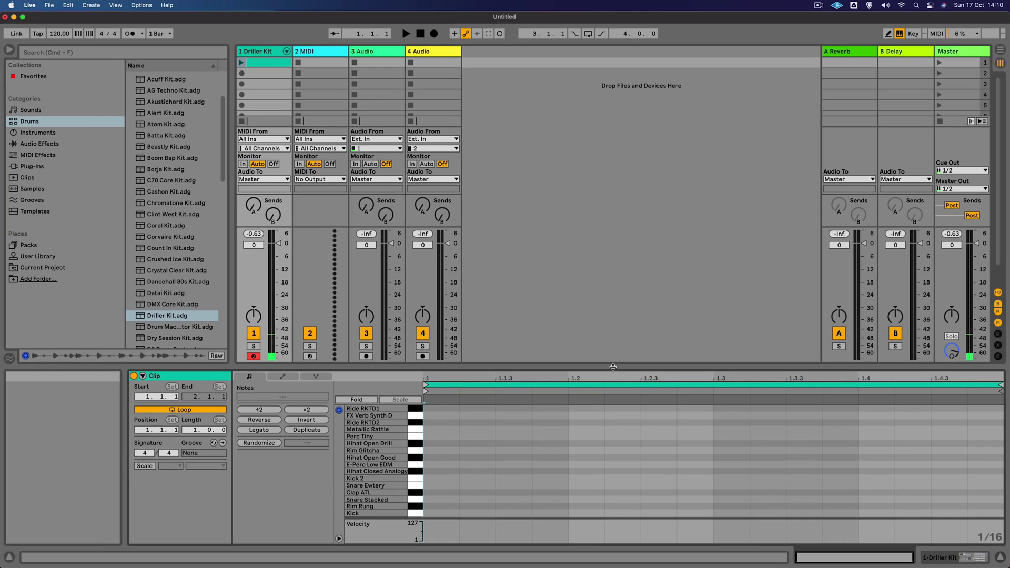
pyautogui.moveTo(819, 191); pyautogui.dragTo(819, 138)
pyautogui.moveTo(605, 334); pyautogui.dragTo(606, 312)
pyautogui.click(807, 457)
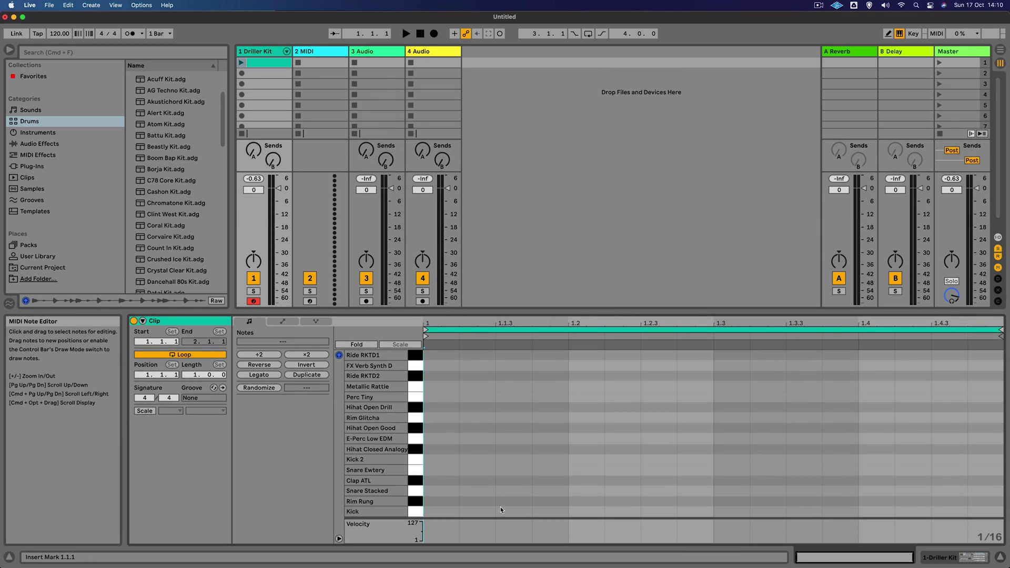
# Enable Draw Mode (Pitch Lock Off) from the note grid's right-click menu.
pyautogui.click(417, 512)
pyautogui.press('b')
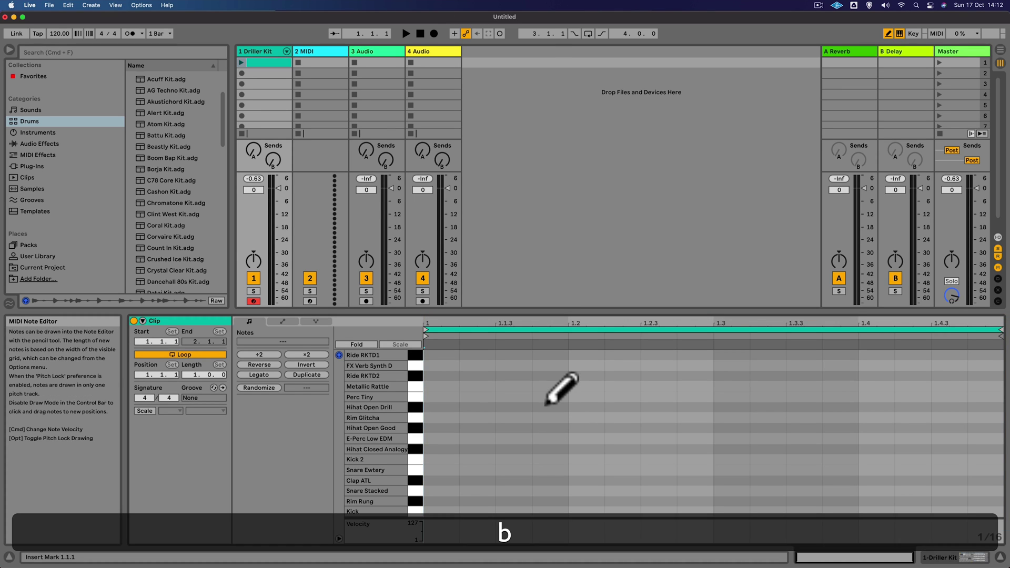
pyautogui.press('b')
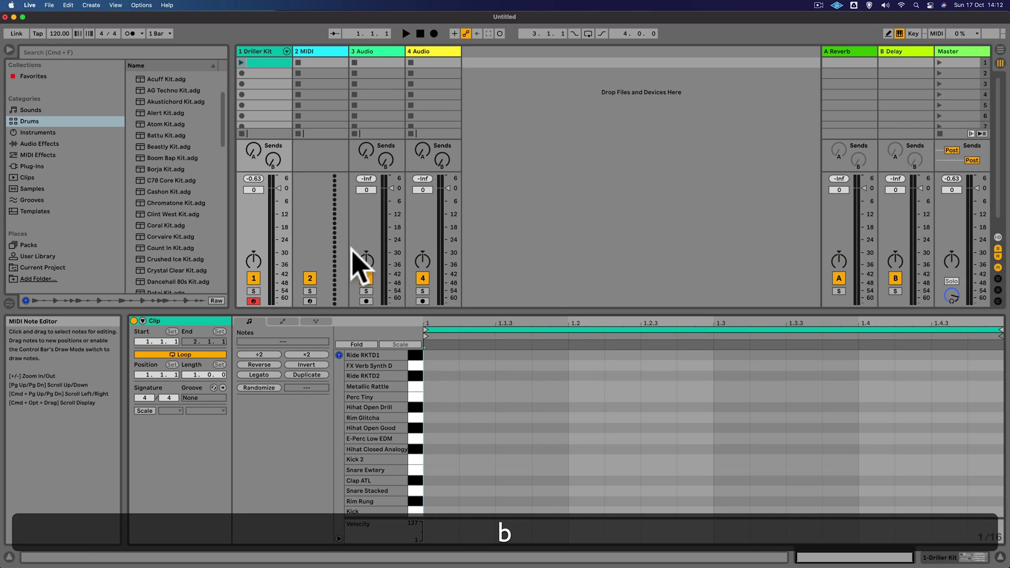
pyautogui.rightClick(522, 428)
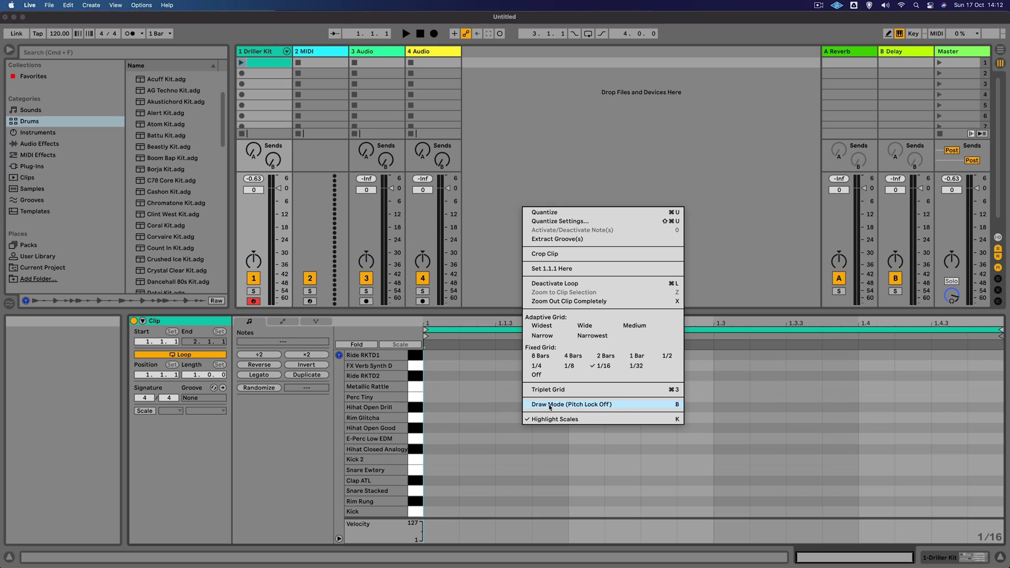
pyautogui.click(550, 408)
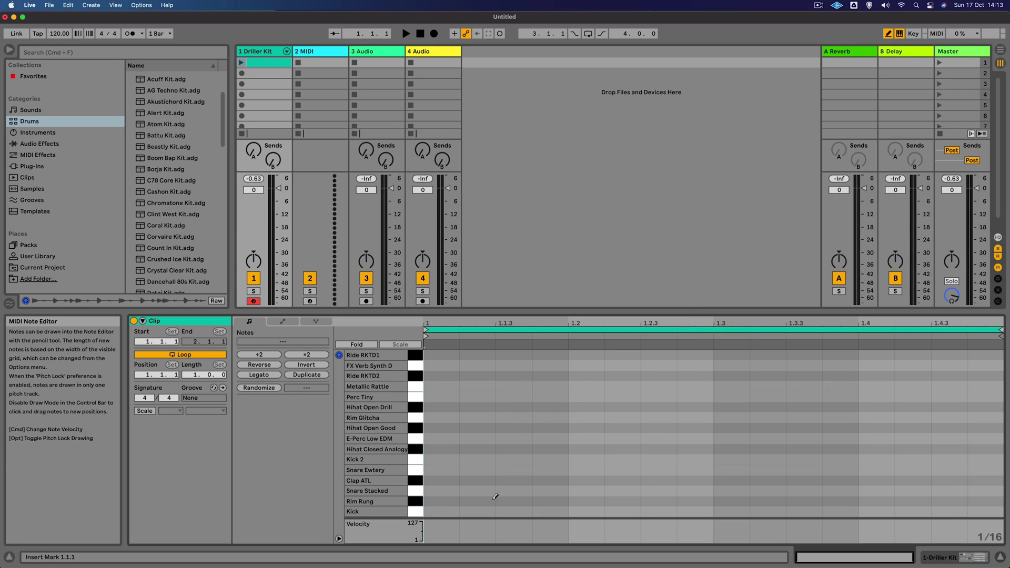
# Draw Kick notes at 1.1, 1.2, 1.3 and 1.4, then play and stop the clip.
pyautogui.click(445, 511)
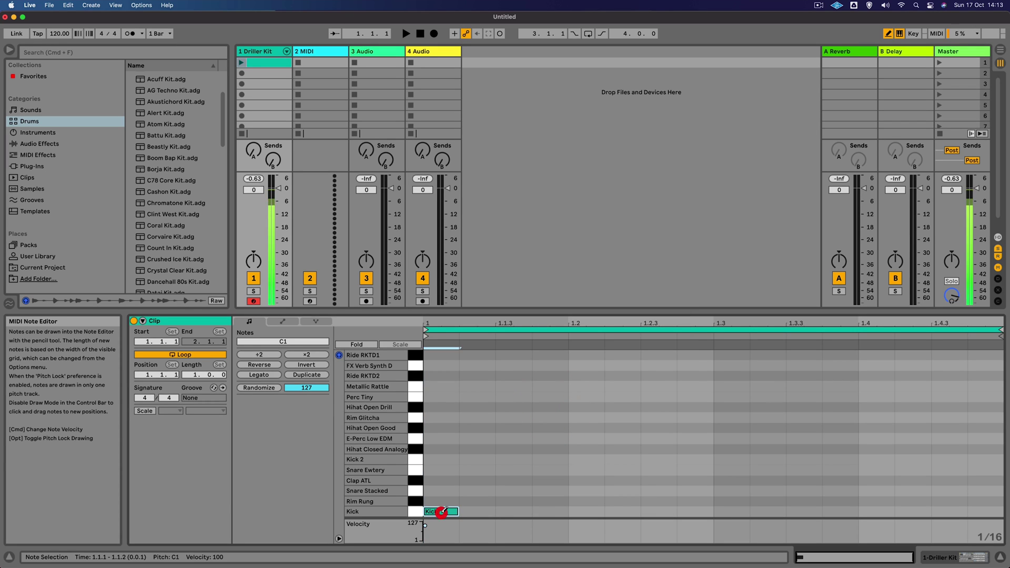
pyautogui.click(585, 511)
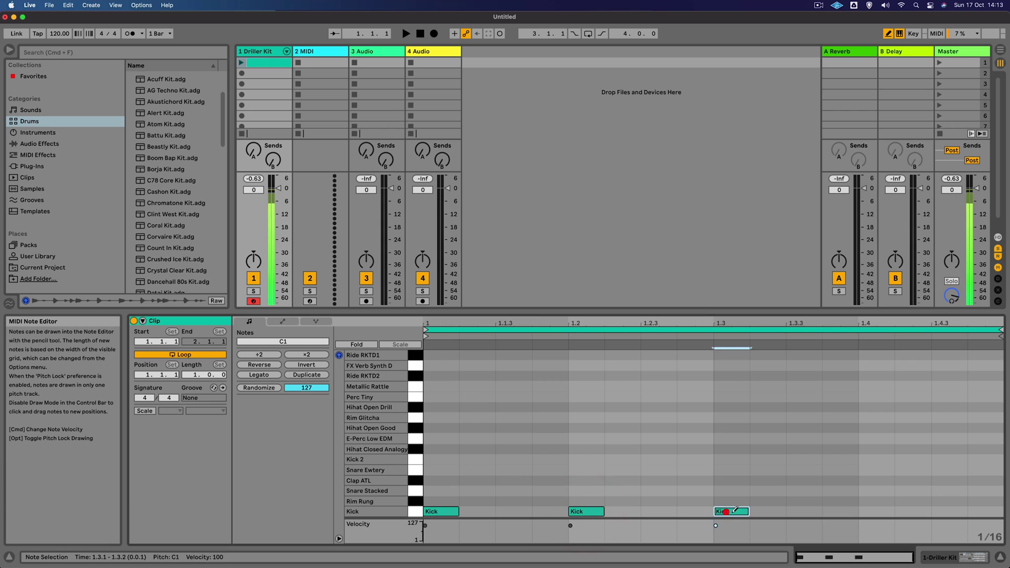
pyautogui.click(725, 512)
pyautogui.click(875, 512)
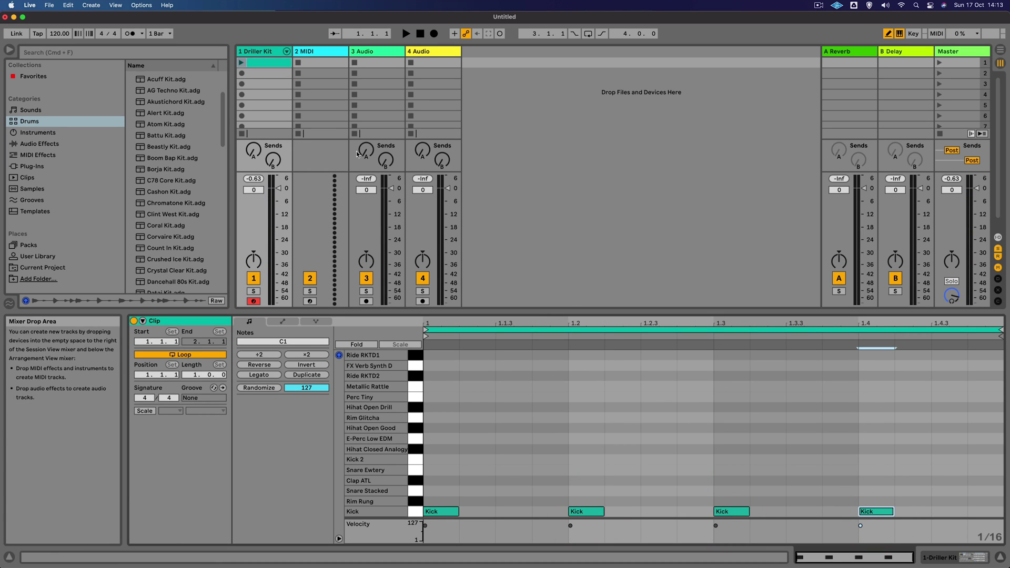
pyautogui.click(241, 63)
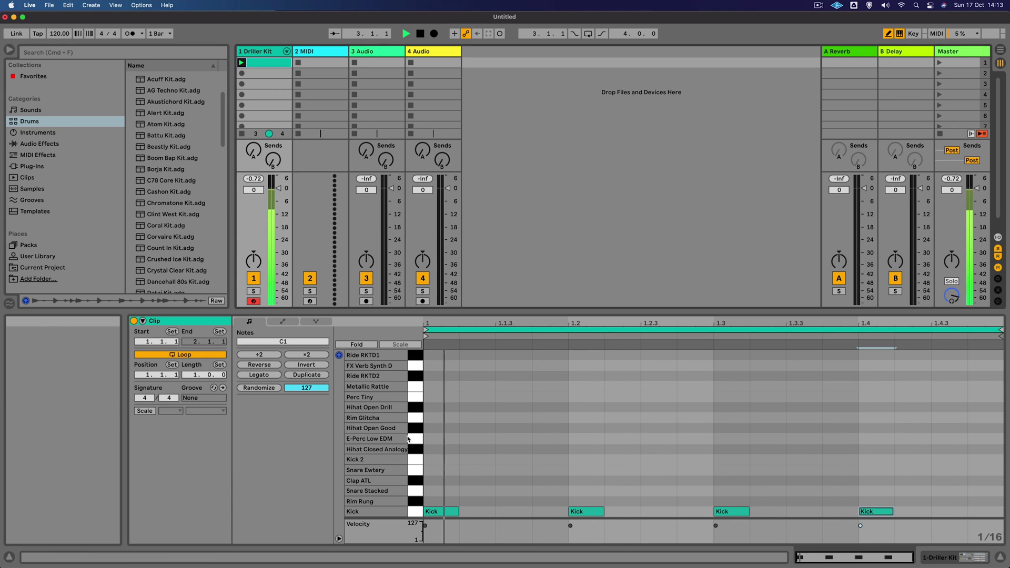
pyautogui.press('space')
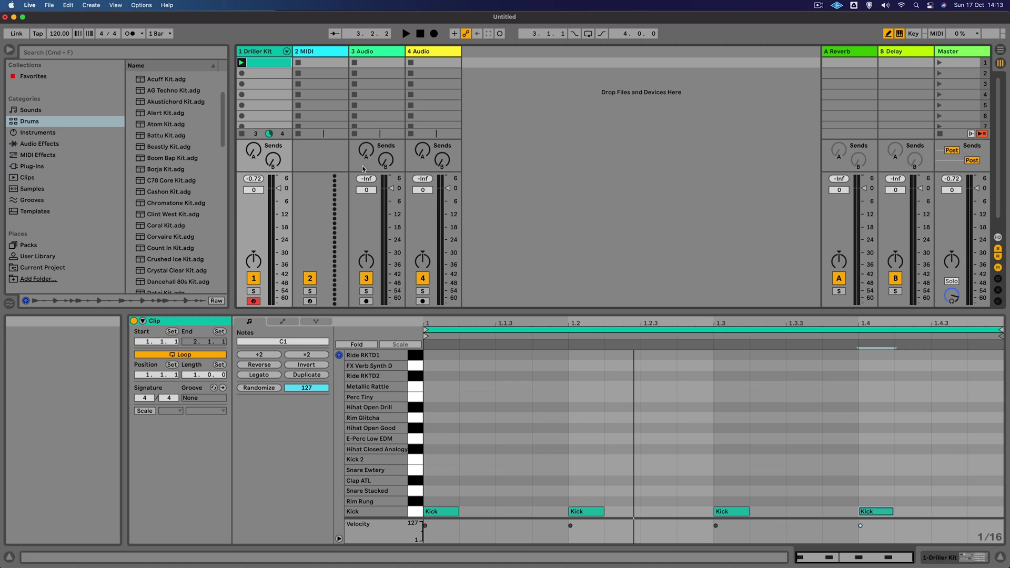
# Launch the clip and add Clap ATL hits on beats 2 and 4.
pyautogui.click(242, 64)
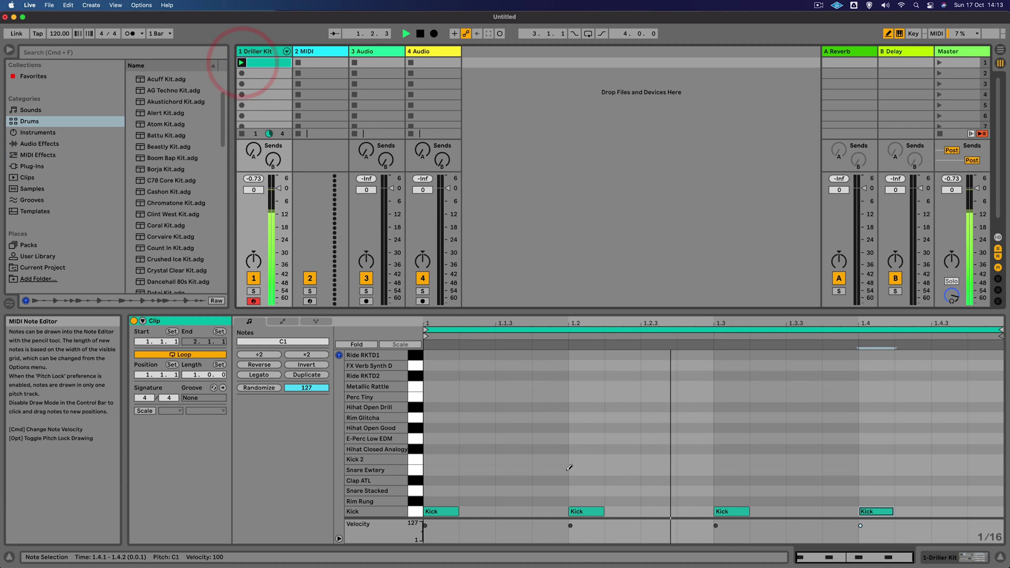
pyautogui.click(588, 481)
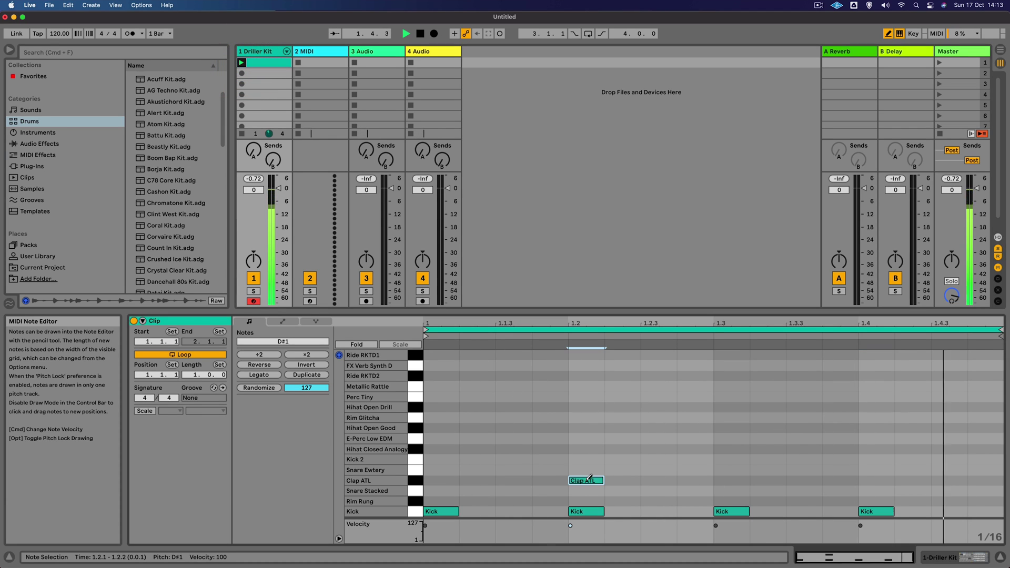
pyautogui.click(873, 481)
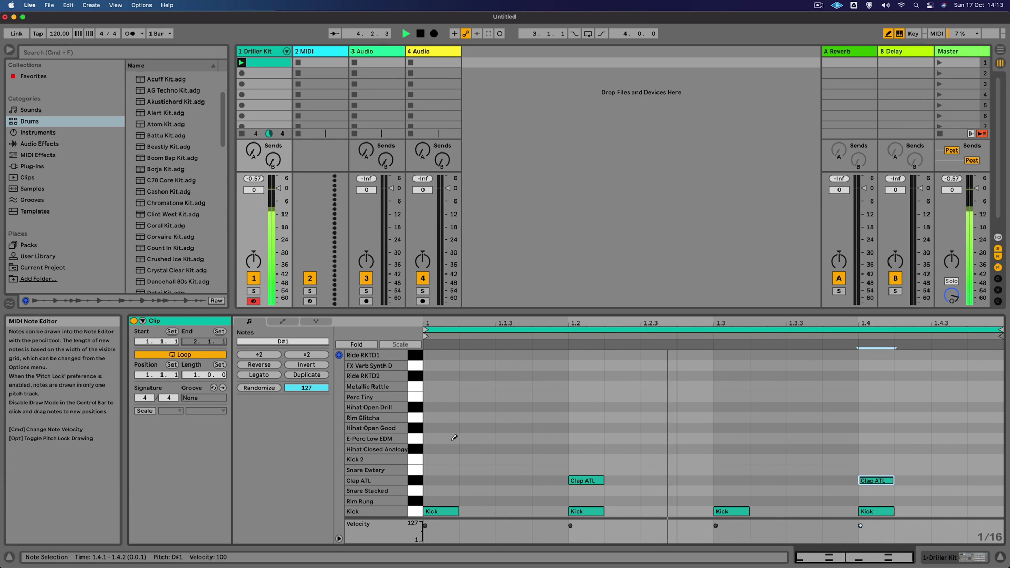
# Add Hihat Open Good hits at 1.1.3, 1.2.3, 1.3.3 and 1.4.3.
pyautogui.click(419, 430)
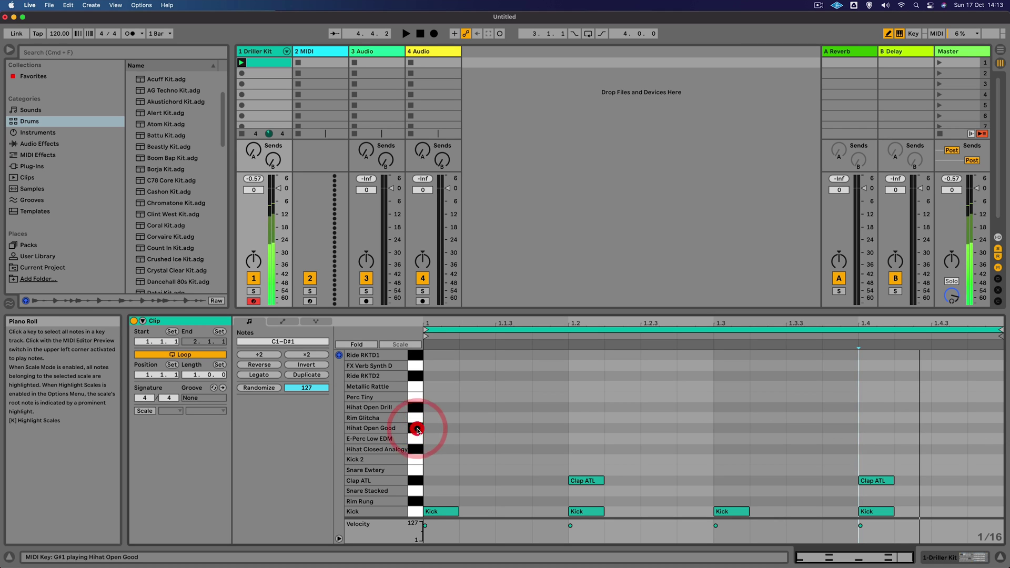
pyautogui.click(502, 428)
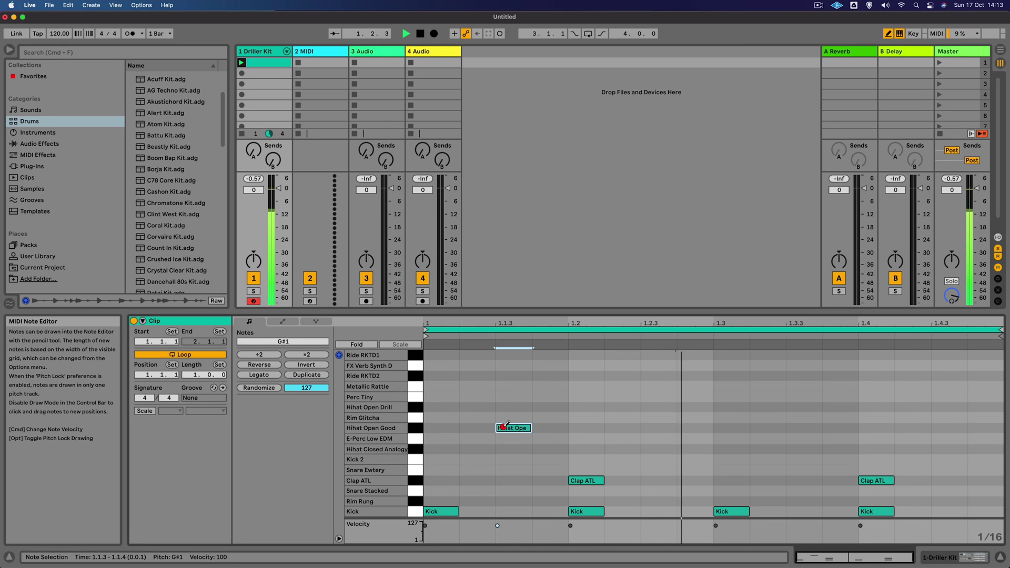
pyautogui.click(653, 428)
pyautogui.click(798, 428)
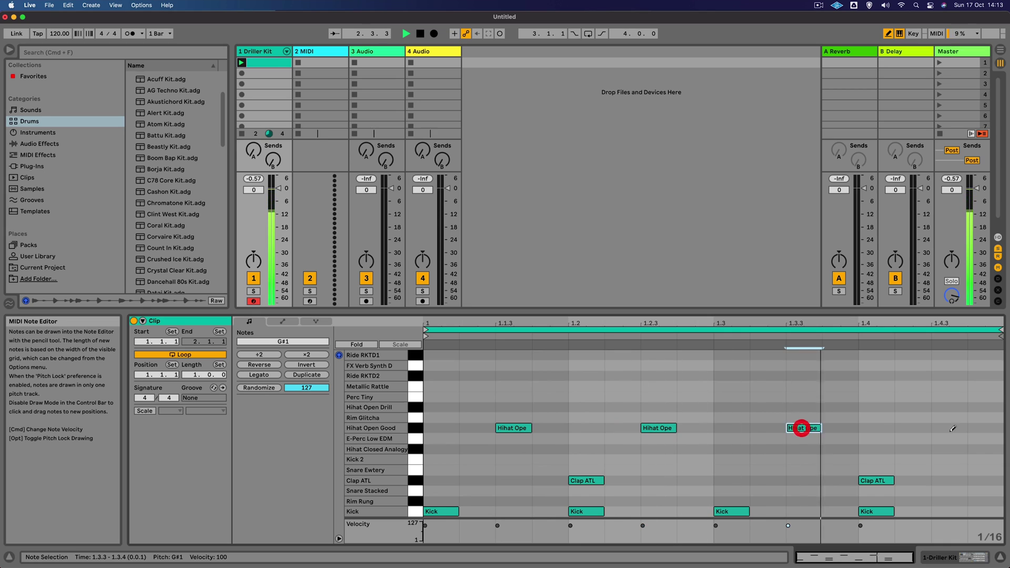
pyautogui.click(948, 429)
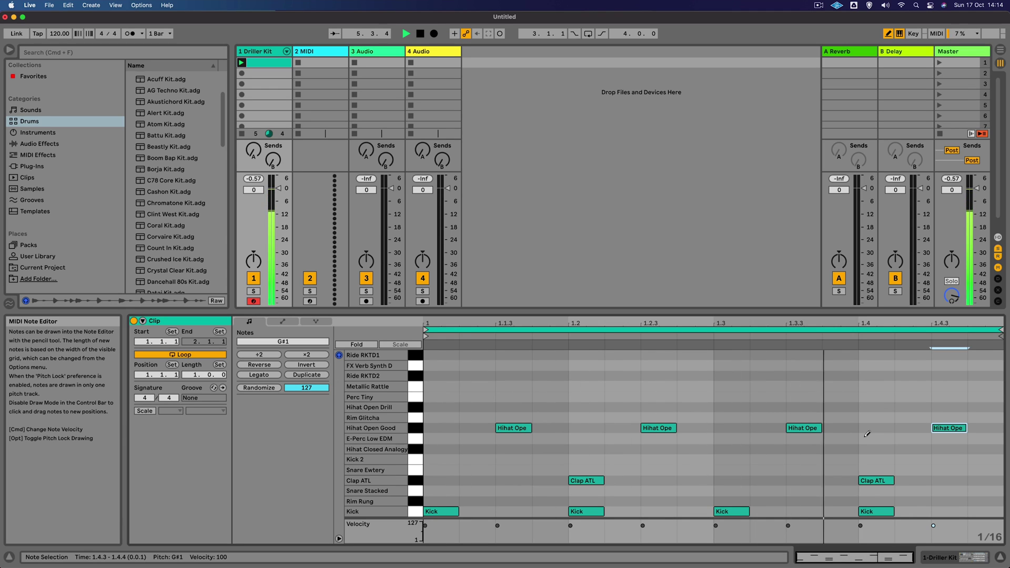
# Stop playback, duplicate the pattern into a two-bar loop, and leave Draw Mode.
pyautogui.press('space')
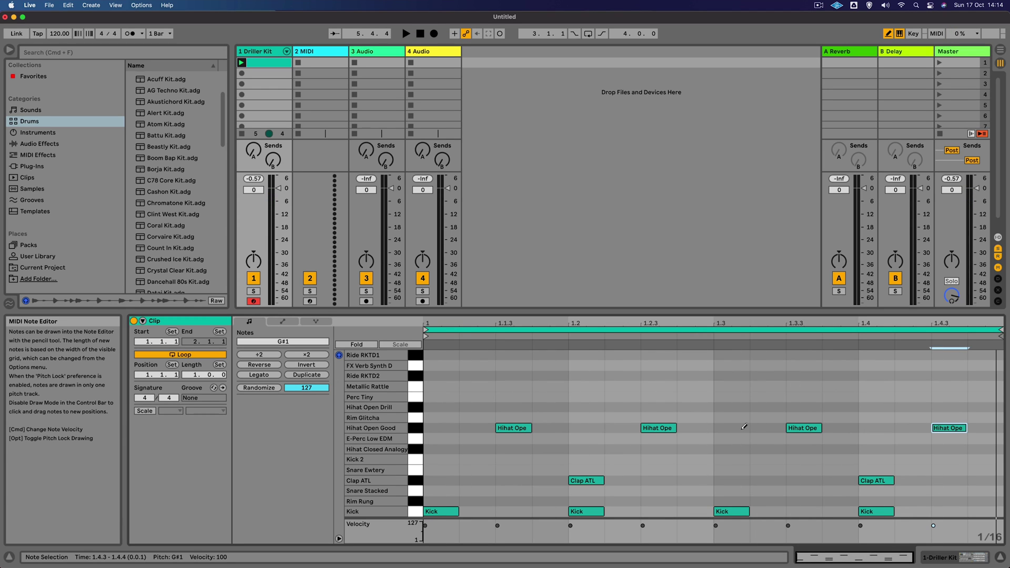
pyautogui.click(311, 376)
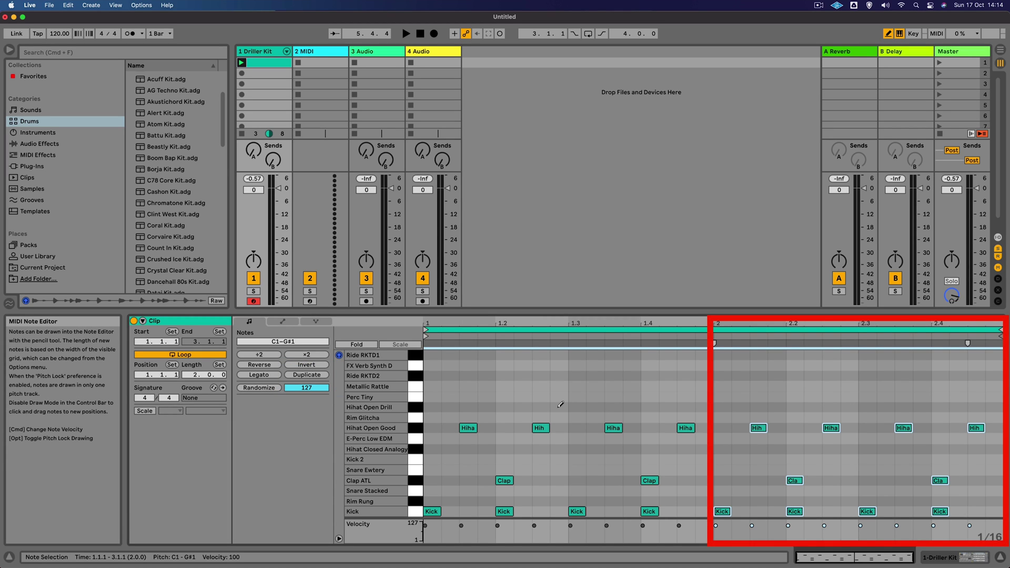
pyautogui.press('b')
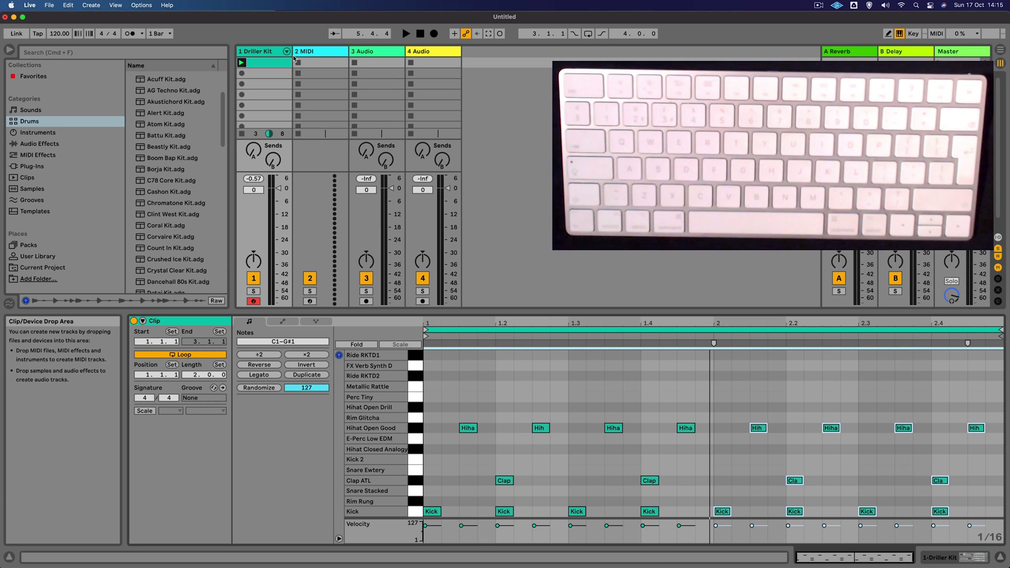
# Show the Driller Kit devices and play Kick, Rim Rung, Clap ATL, Snare Ewtery and hi-hat pads from the keyboard.
pyautogui.click(257, 51)
pyautogui.press('super+alt+i')
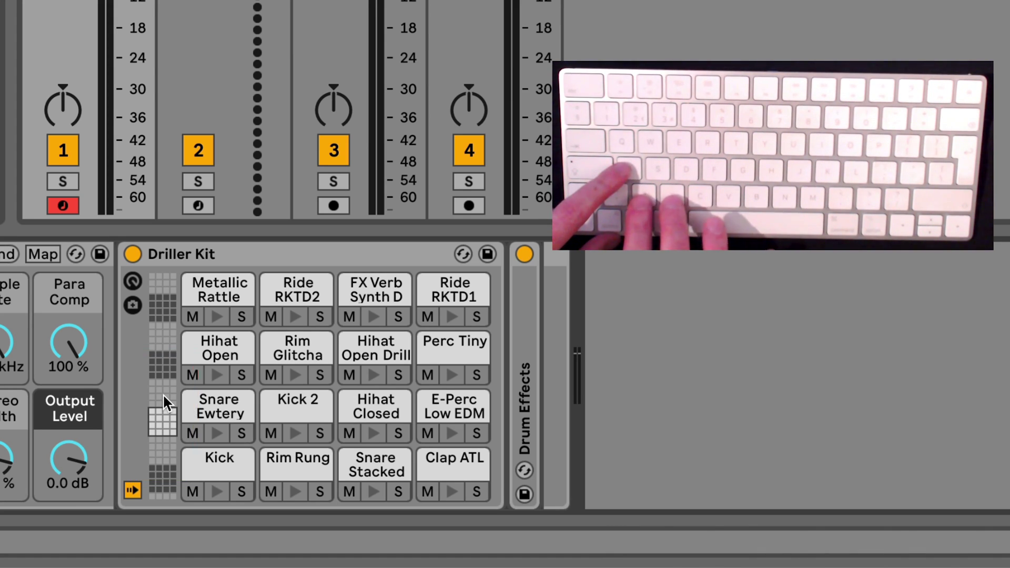
pyautogui.press('a')
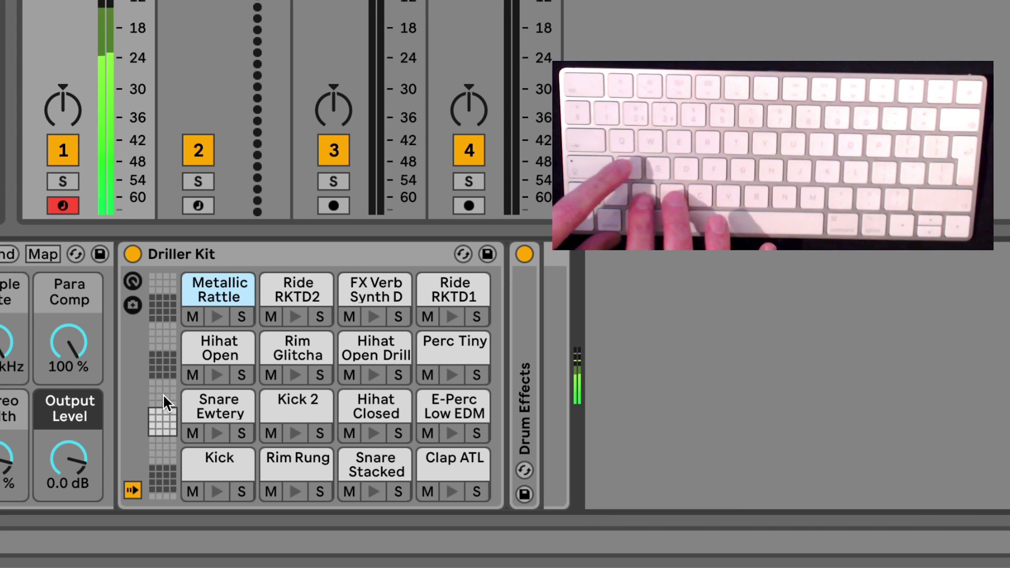
pyautogui.press('z')
pyautogui.press('a')
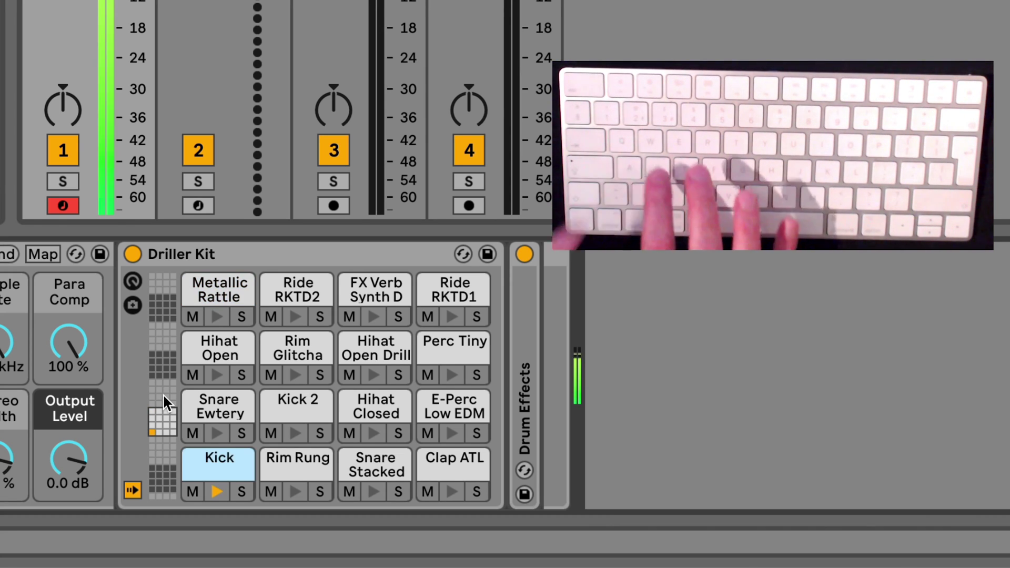
pyautogui.press('w')
pyautogui.press('e')
pyautogui.press('d')
pyautogui.press('w')
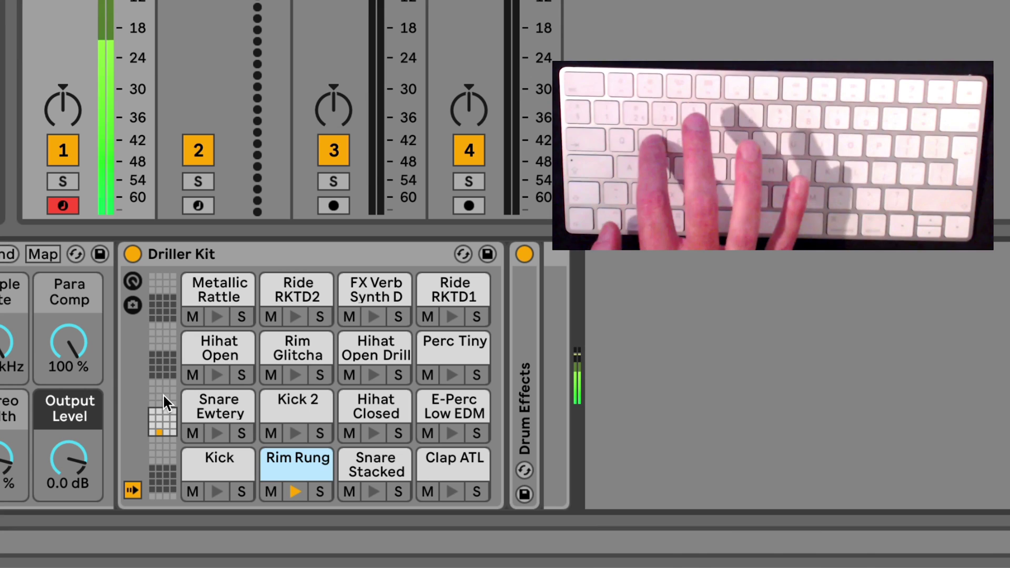
pyautogui.press('d')
pyautogui.press('e')
pyautogui.press('d')
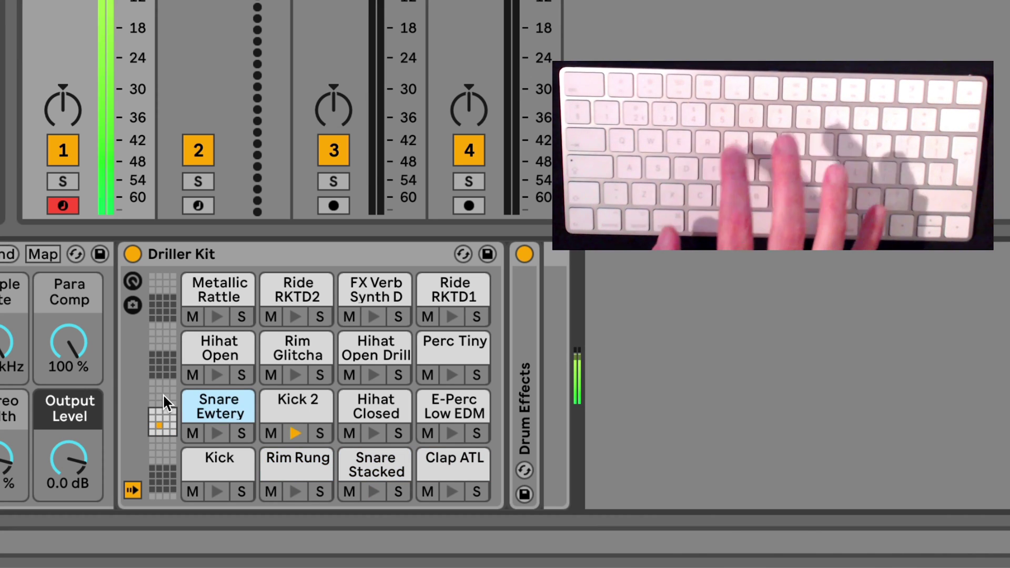
pyautogui.press('g')
pyautogui.press('t')
pyautogui.press('w')
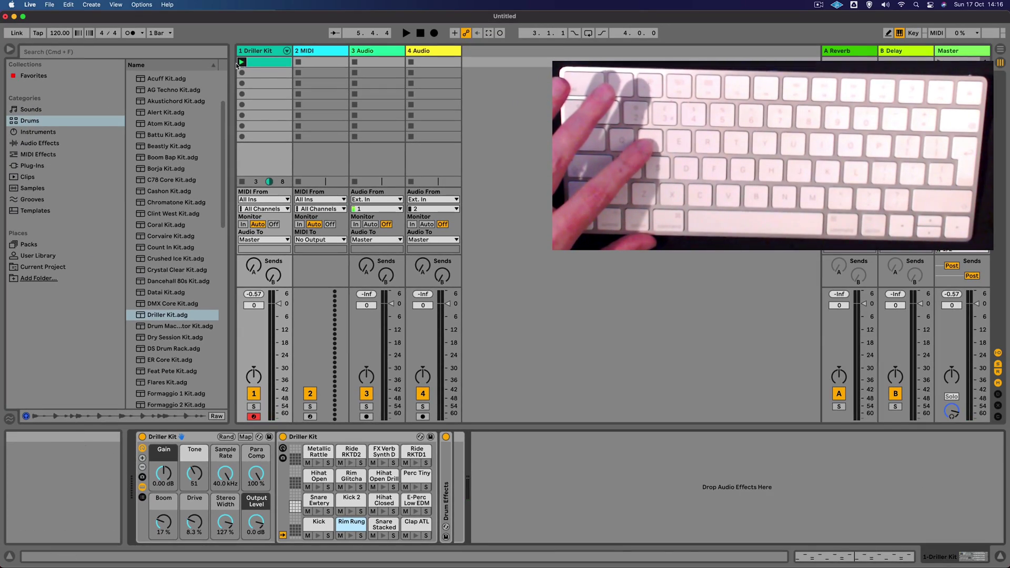
# Open the Driller Kit clip and toggle between Device and Clip View, ending on the notes.
pyautogui.doubleClick(270, 64)
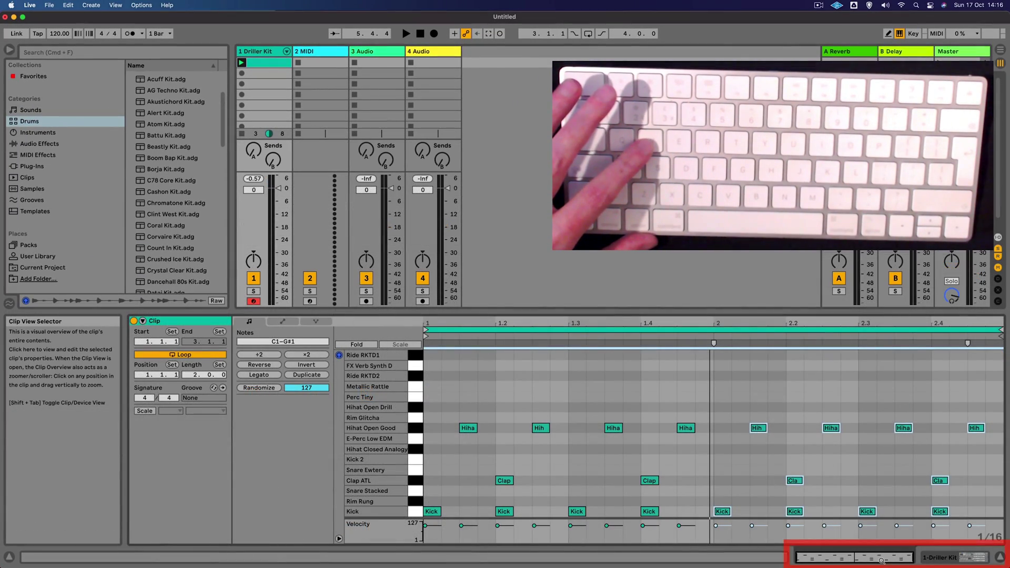
pyautogui.click(950, 562)
pyautogui.click(889, 558)
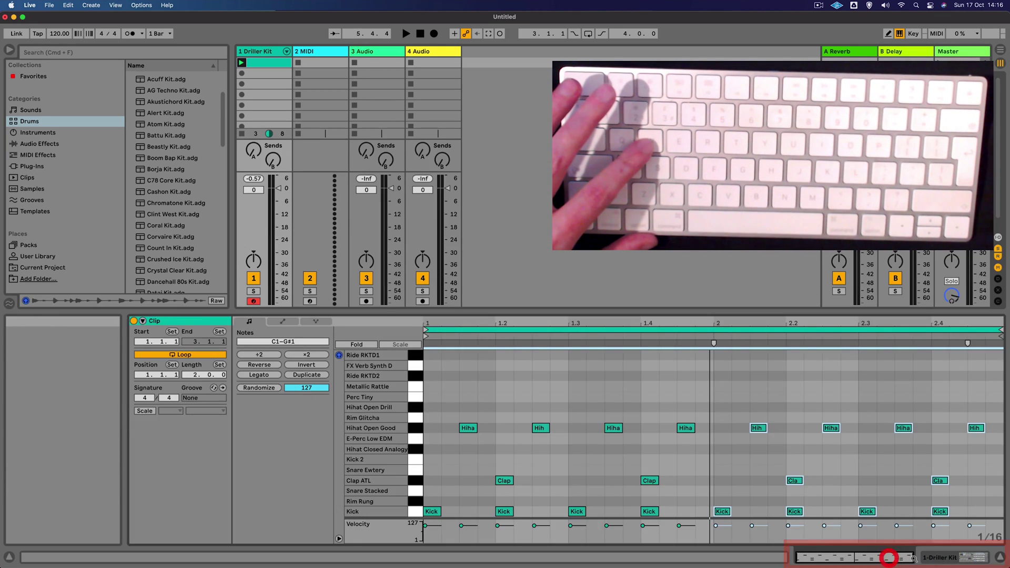
pyautogui.hotkey('shift', 'Tab')
pyautogui.hotkey('shift', 'Tab')
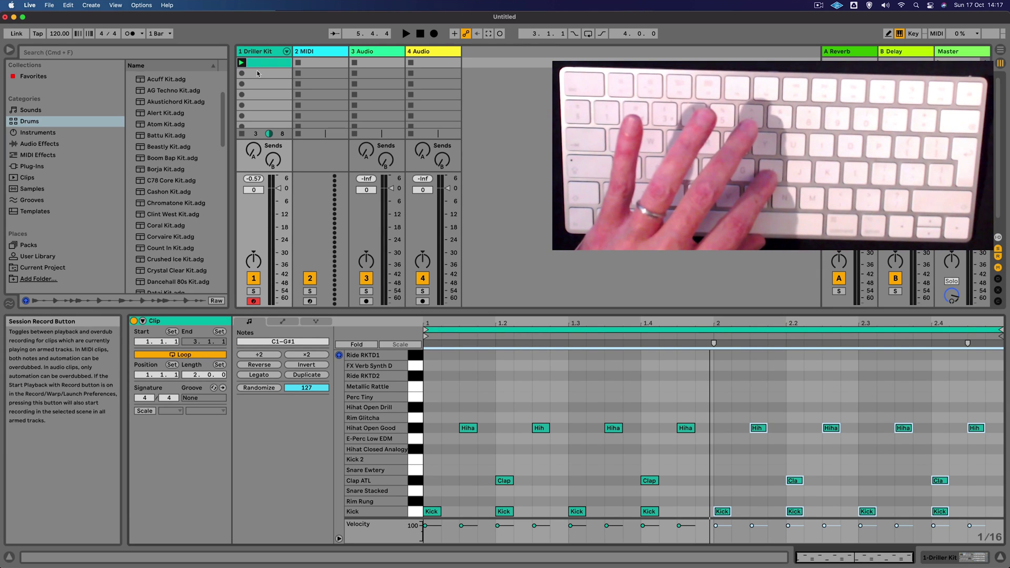
# Launch the clip, overdub Rim Glitcha hits with Session Record, then stop recording and playback.
pyautogui.click(241, 62)
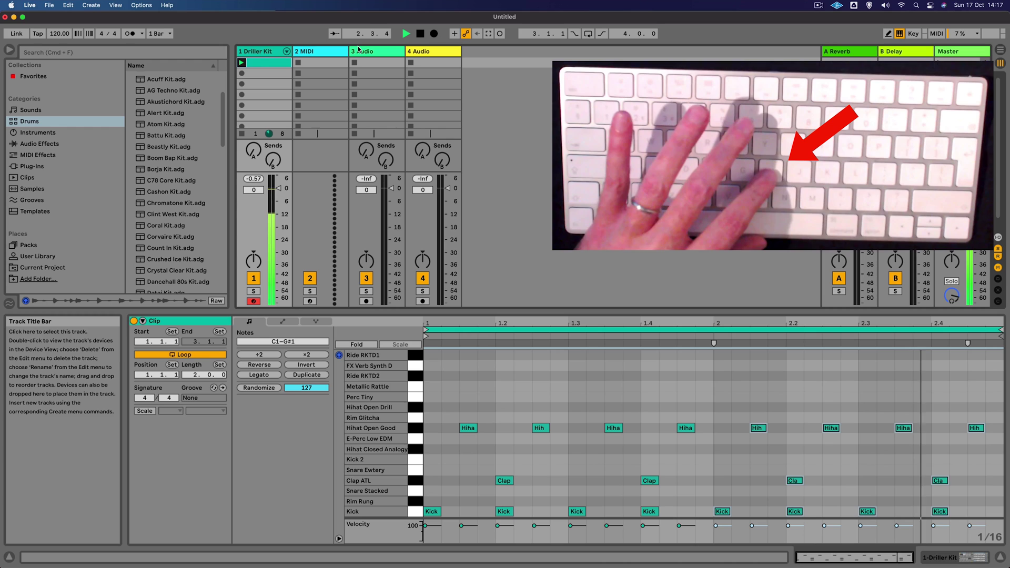
pyautogui.click(500, 33)
pyautogui.press('h')
pyautogui.press('h')
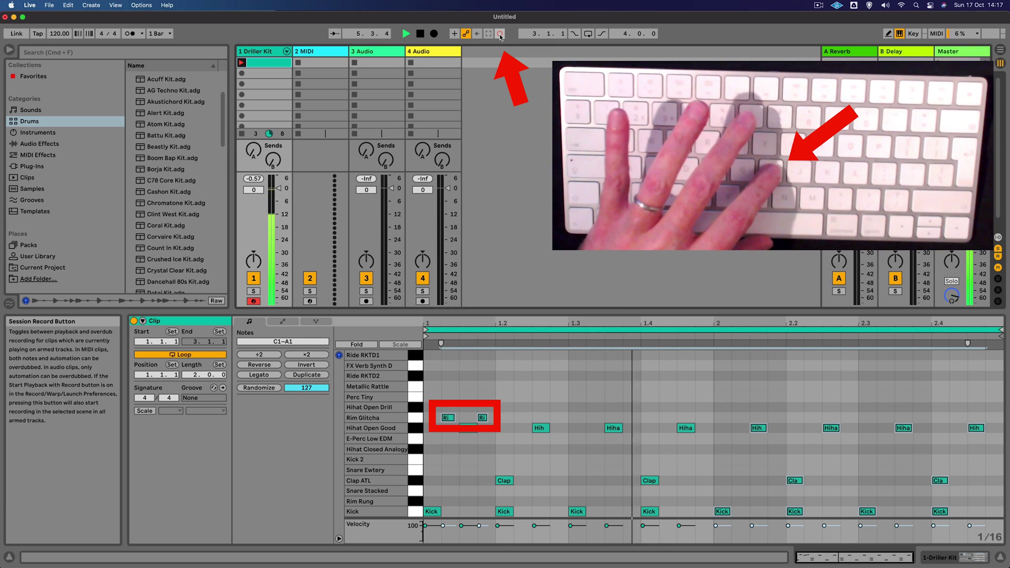
pyautogui.click(500, 33)
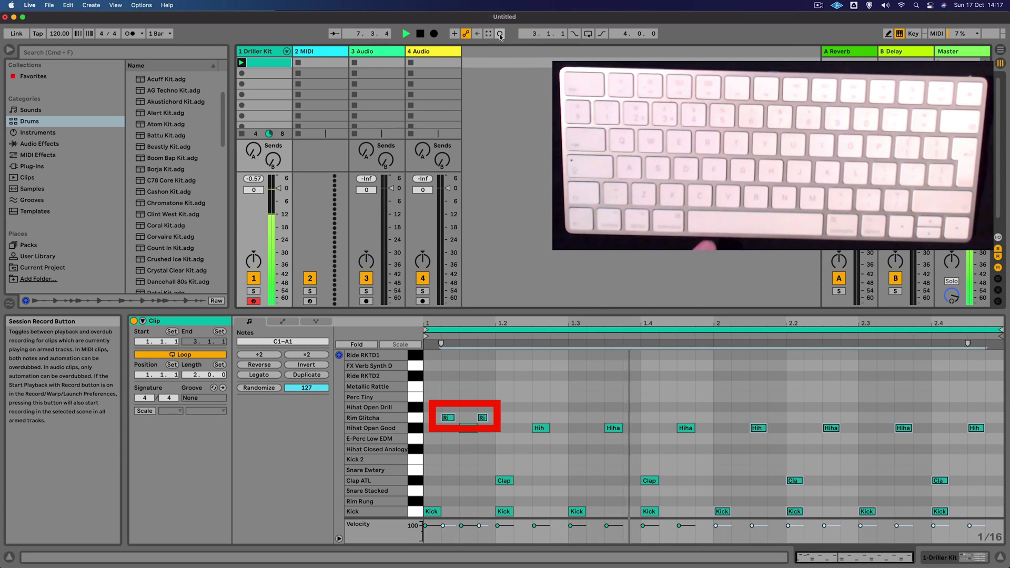
pyautogui.press('space')
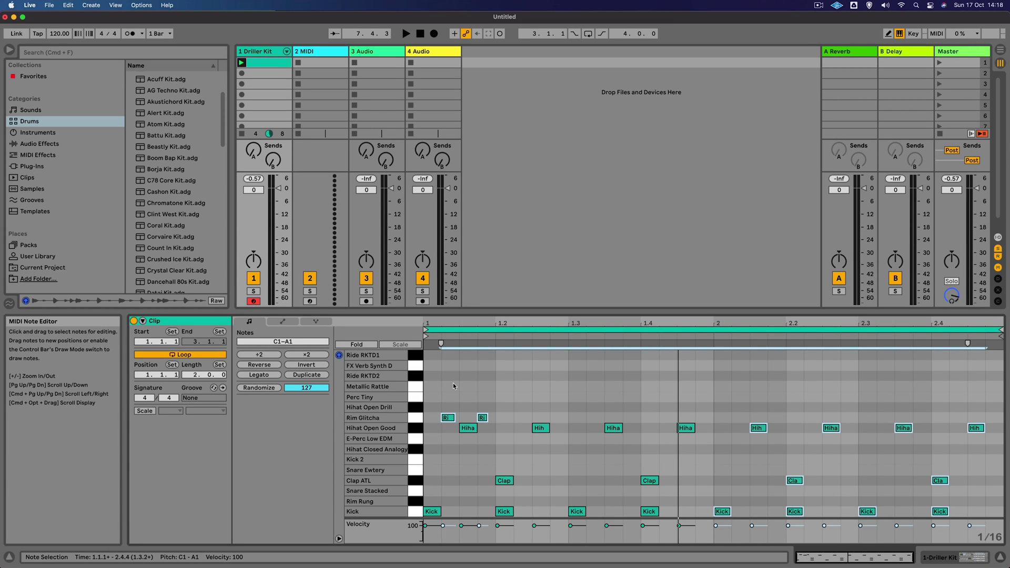
pyautogui.press('+')
pyautogui.press('+')
pyautogui.press('+')
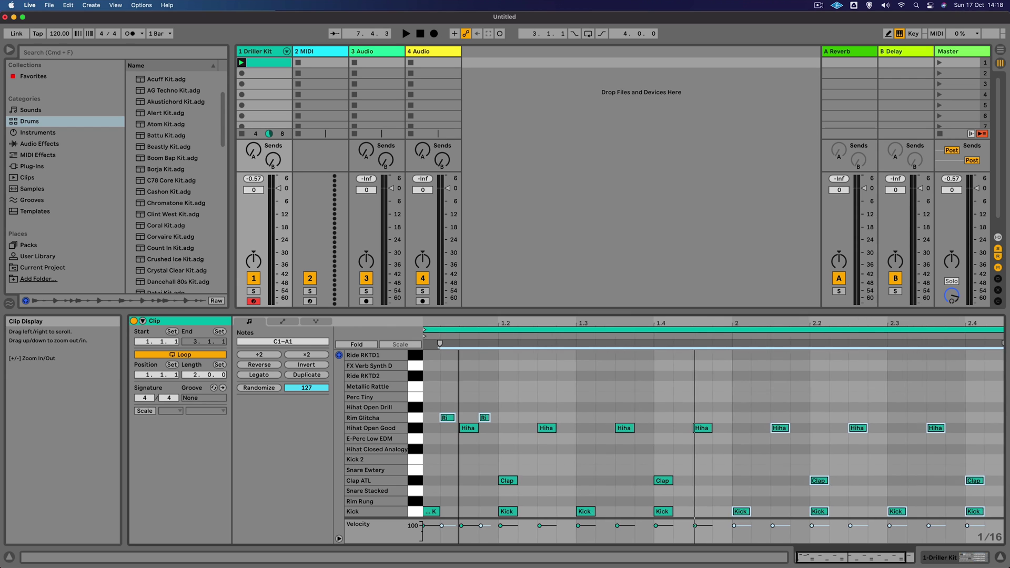
pyautogui.press('+')
pyautogui.press('+')
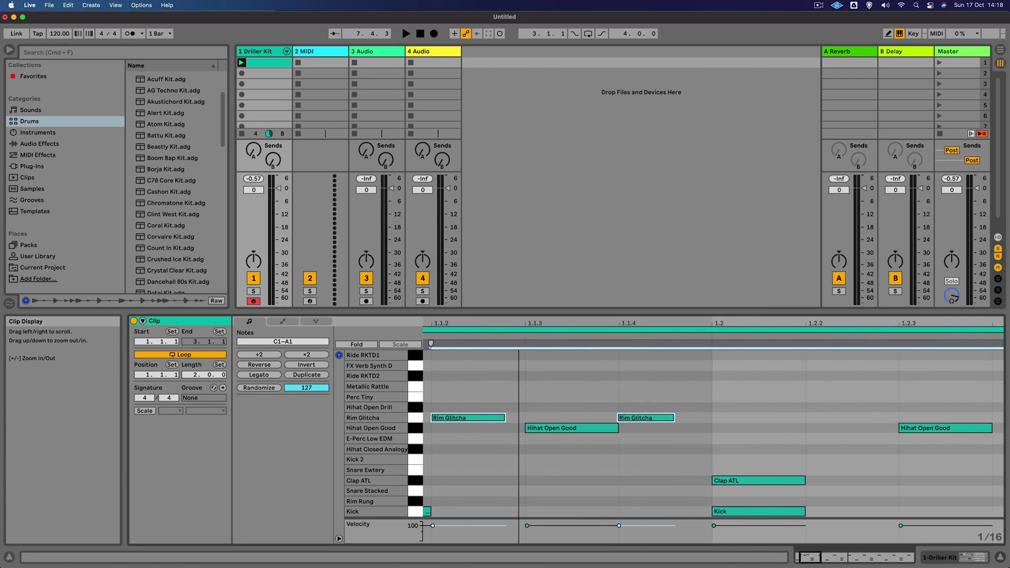
pyautogui.click(547, 384)
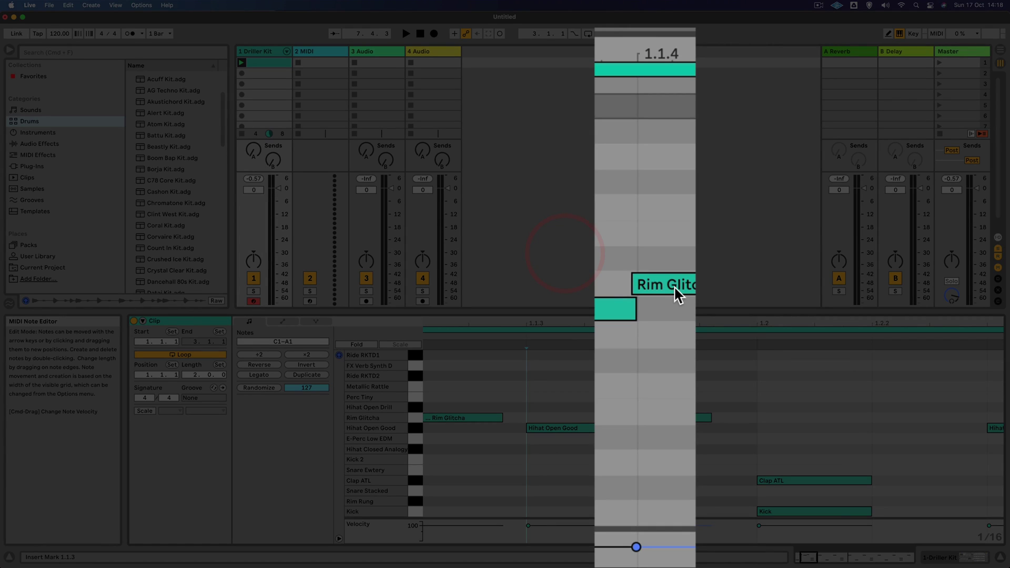
pyautogui.press('-')
pyautogui.press('-')
pyautogui.press('-')
pyautogui.press('-')
pyautogui.press('-')
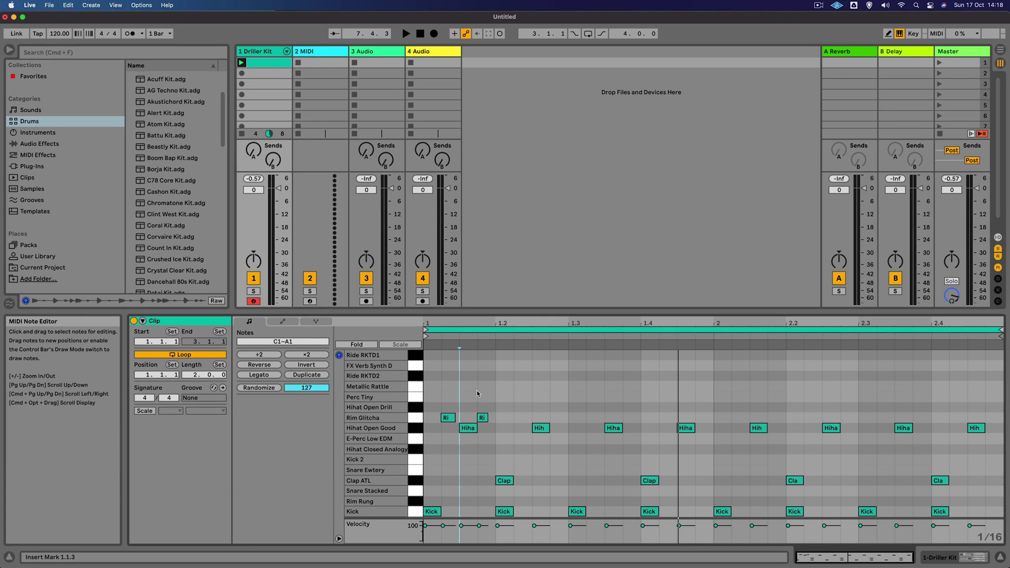
# Quantize the Driller Kit clip's notes to the current grid at 100%, then zoom into bar 1.
pyautogui.click(69, 6)
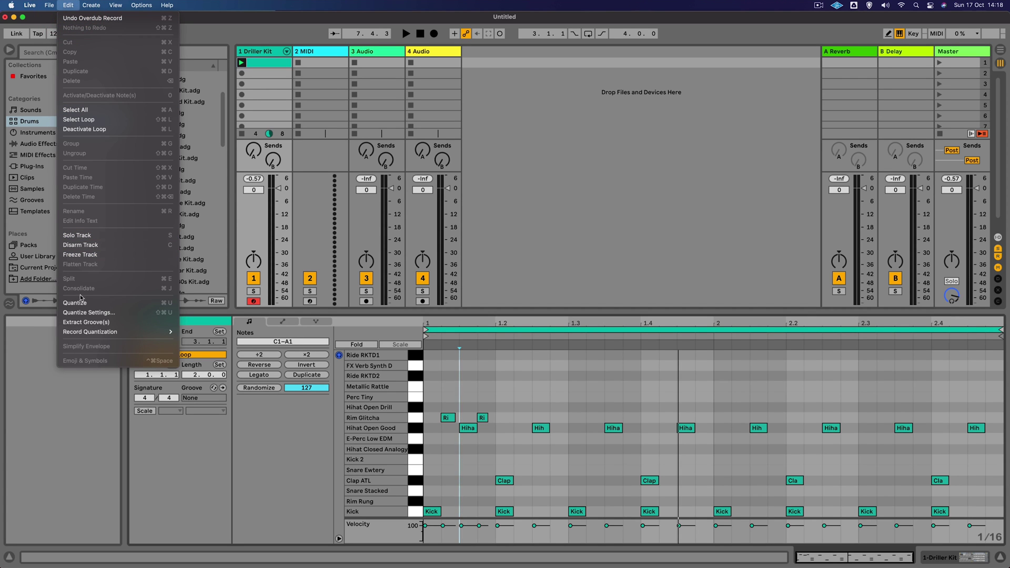
pyautogui.click(88, 313)
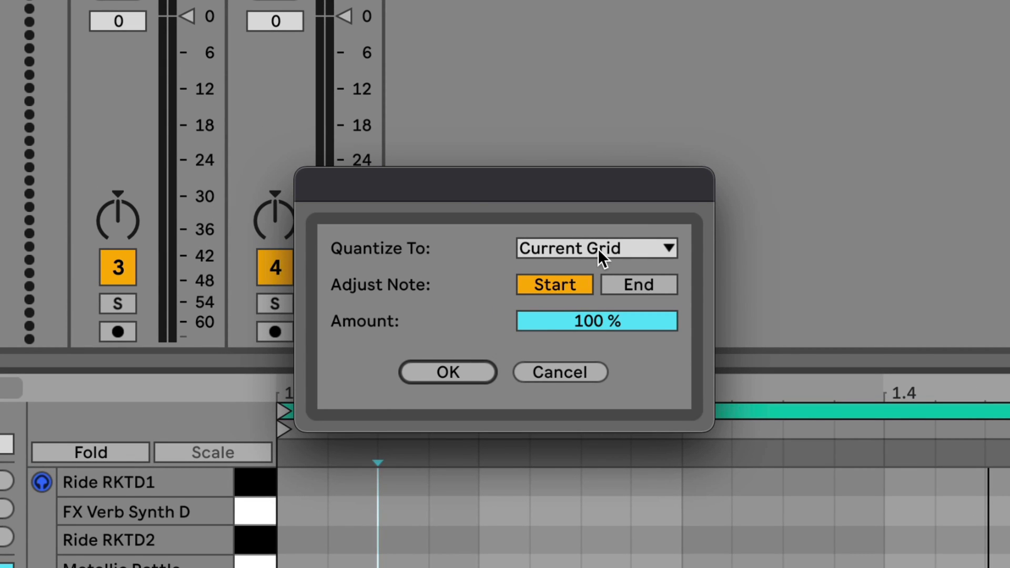
pyautogui.click(448, 372)
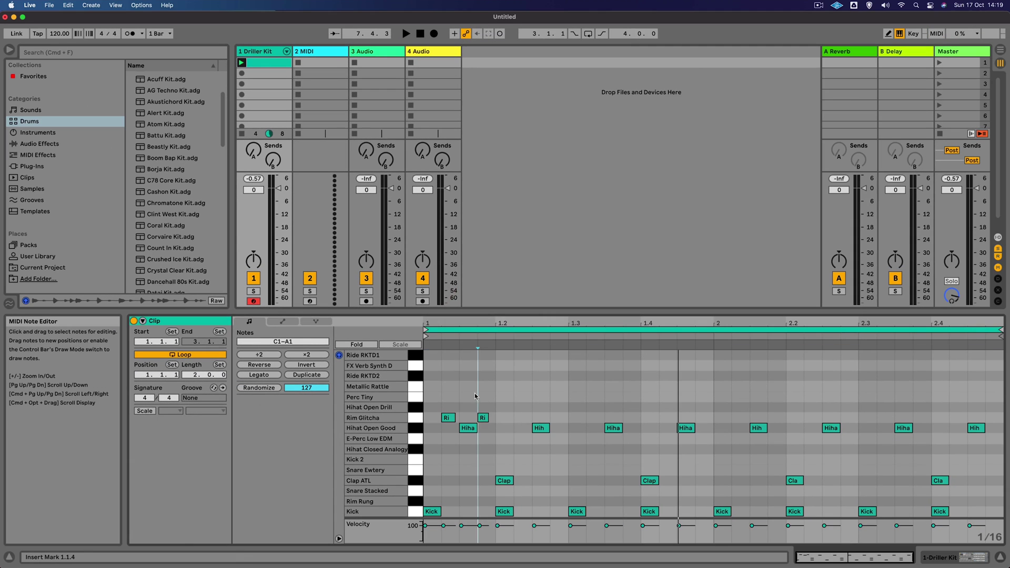
pyautogui.click(452, 483)
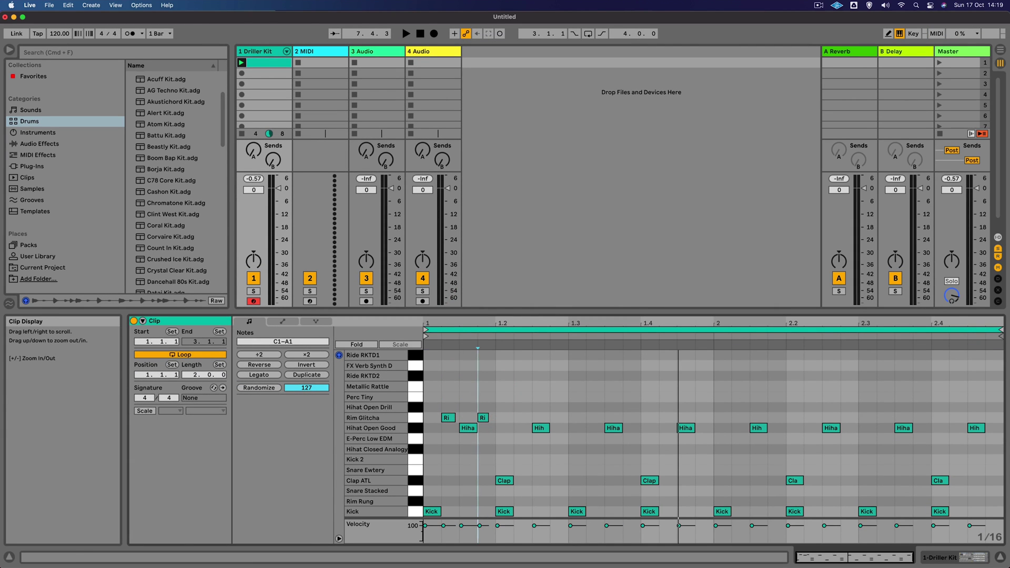
pyautogui.moveTo(454, 344)
pyautogui.mouseDown()
pyautogui.moveTo(454, 355)
pyautogui.moveTo(452, 345)
pyautogui.mouseUp()
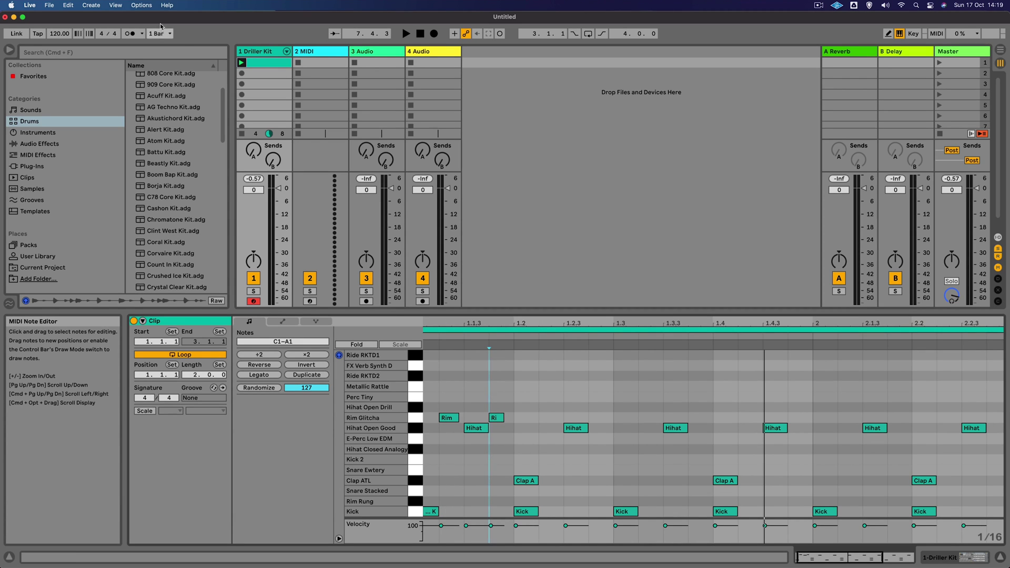
# Quantize all the Driller Kit clip's notes to the grid with Edit > Quantize and Cmd+U.
pyautogui.click(49, 5)
pyautogui.moveTo(69, 5)
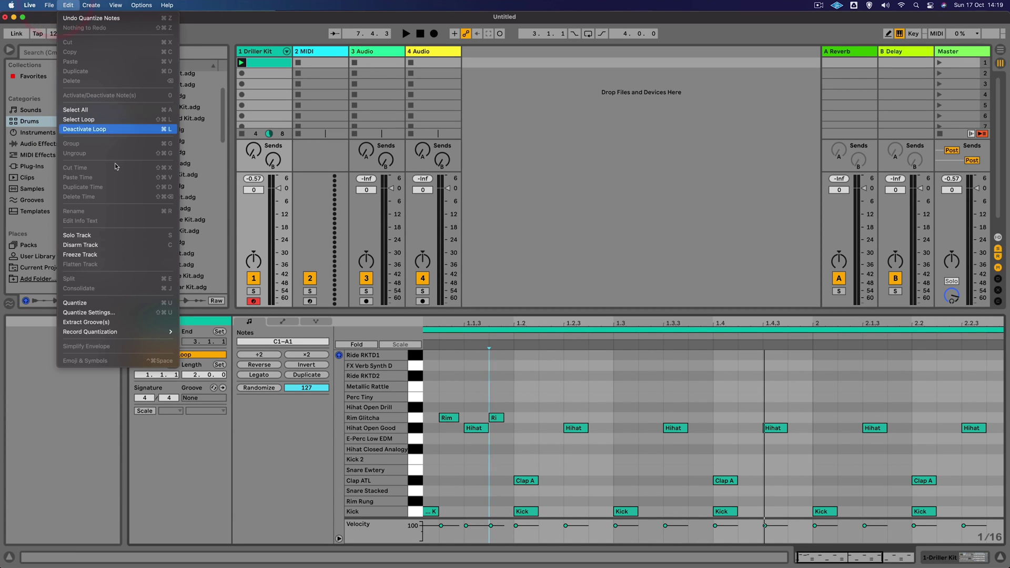
pyautogui.click(100, 303)
pyautogui.click(466, 384)
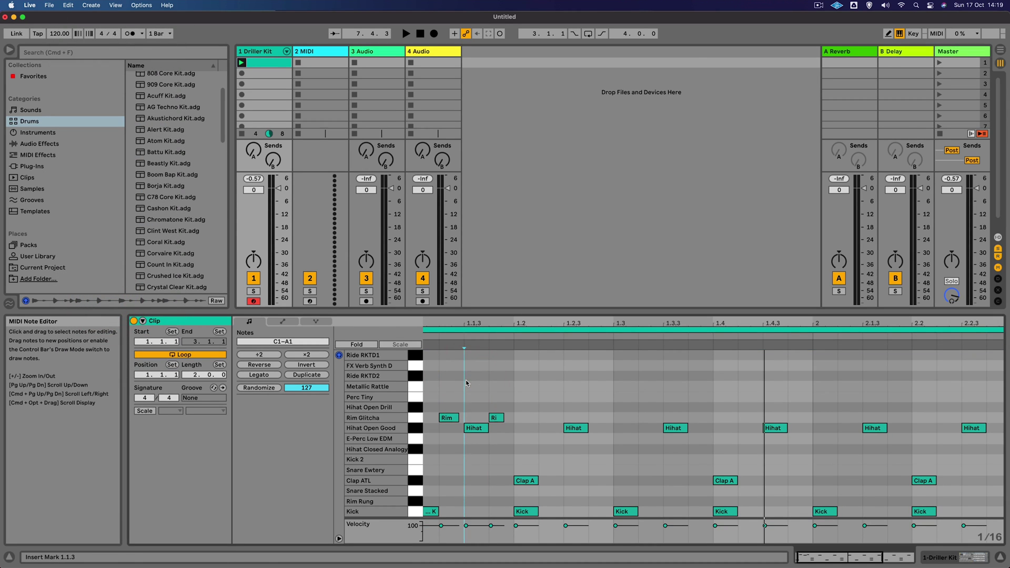
pyautogui.press('super+u')
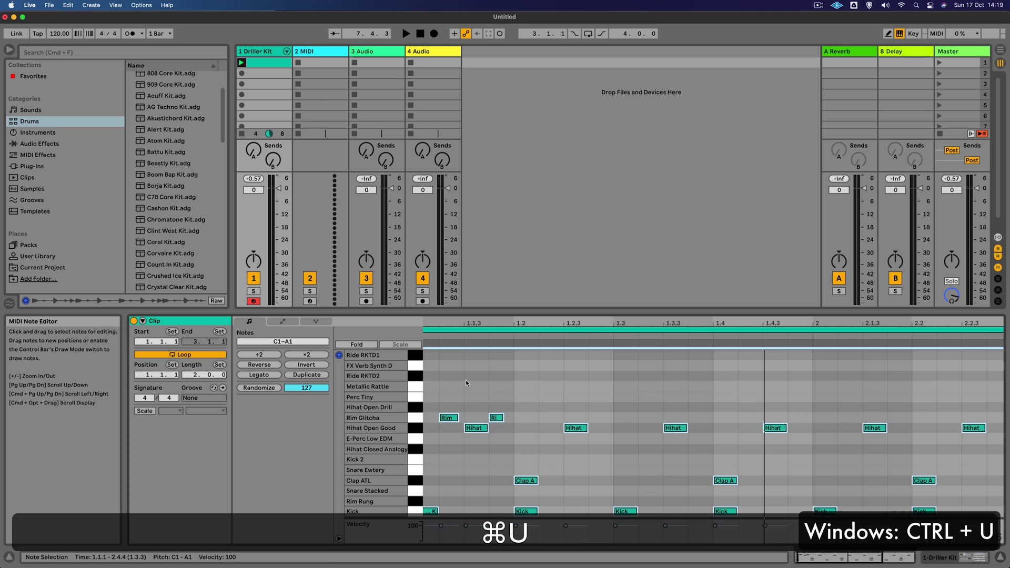
pyautogui.click(489, 379)
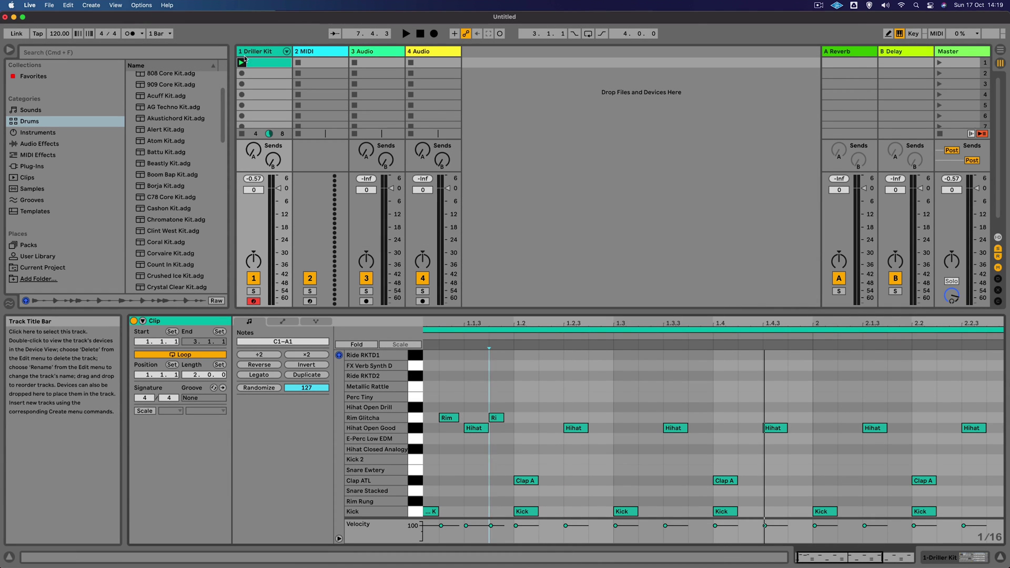
# Play the quantized Driller Kit clip from bar 1, then stop playback.
pyautogui.click(241, 63)
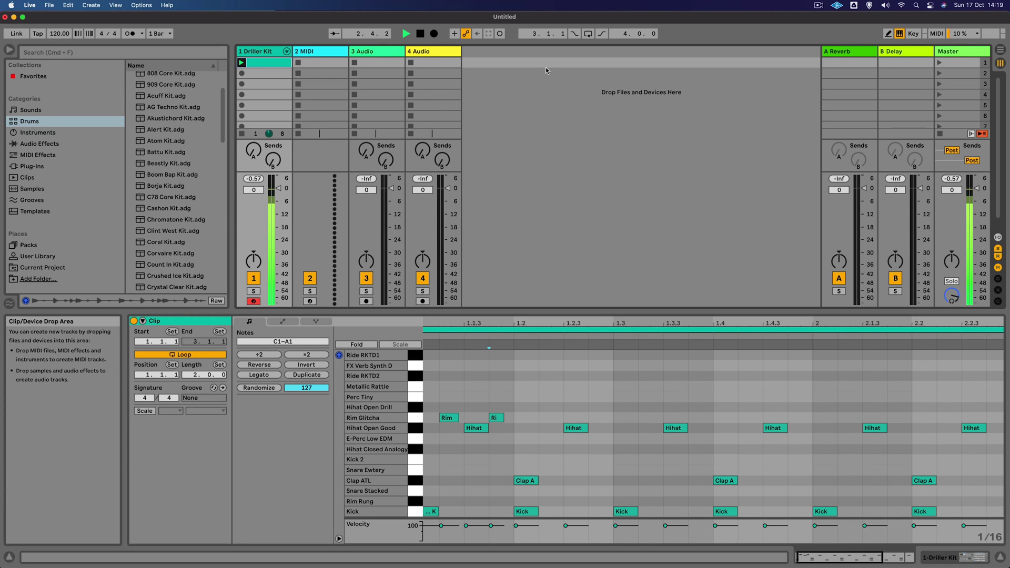
pyautogui.moveTo(598, 323); pyautogui.dragTo(545, 324)
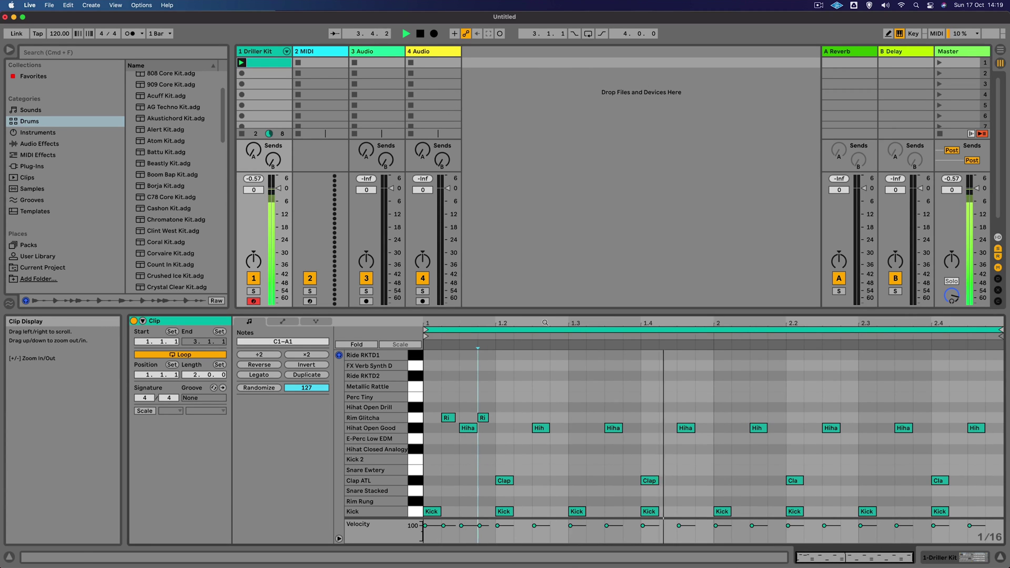
pyautogui.press('space')
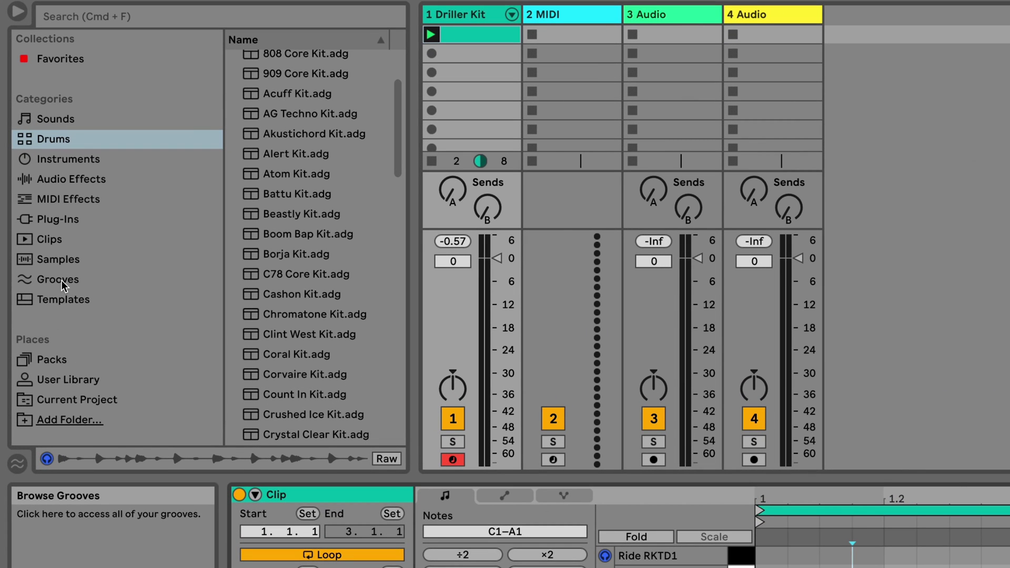
# Preview Swing 16ths 71 and 73, add Swing 16ths 73 to the Groove Pool, and enlarge it.
pyautogui.click(62, 280)
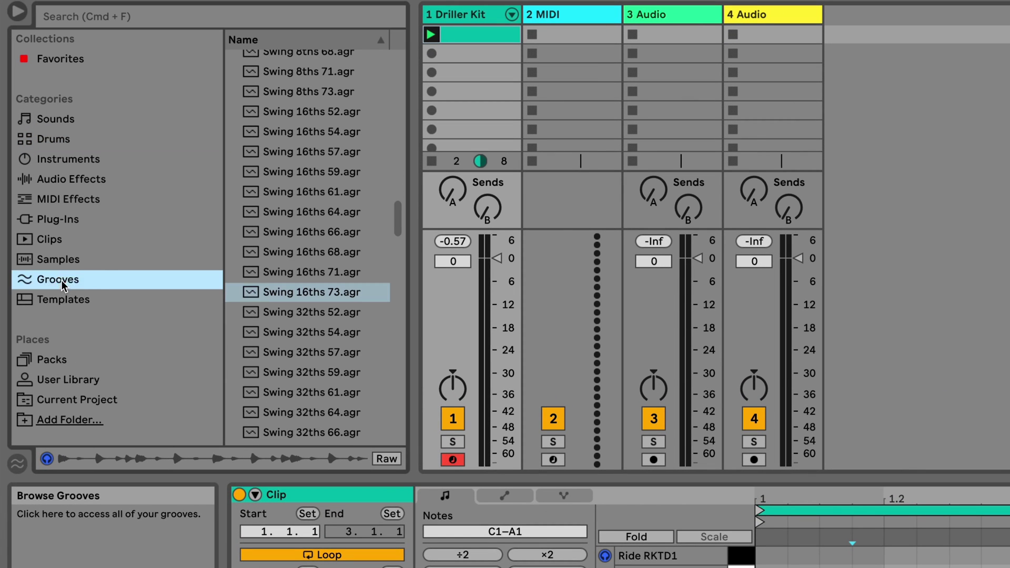
pyautogui.click(293, 271)
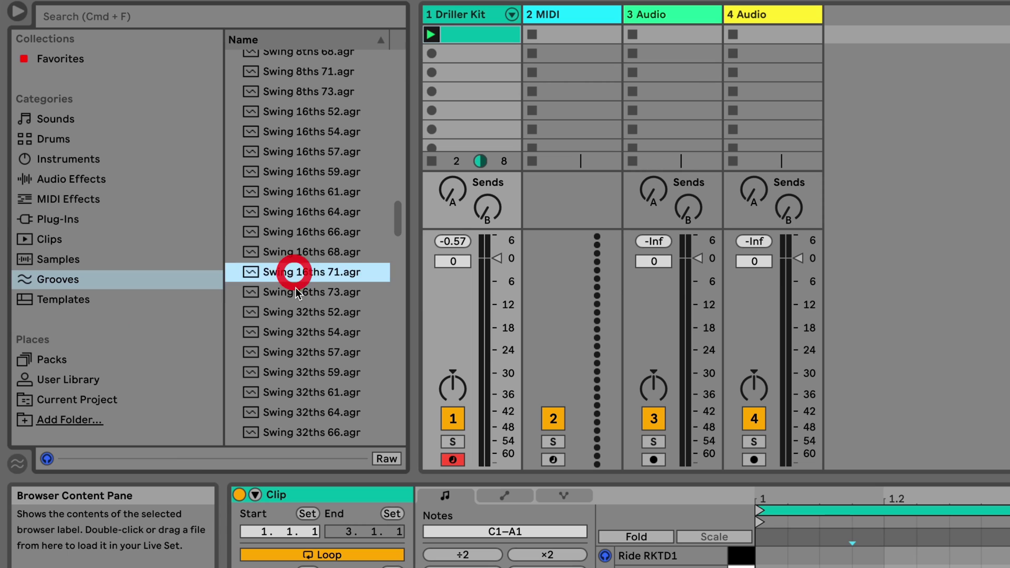
pyautogui.click(293, 291)
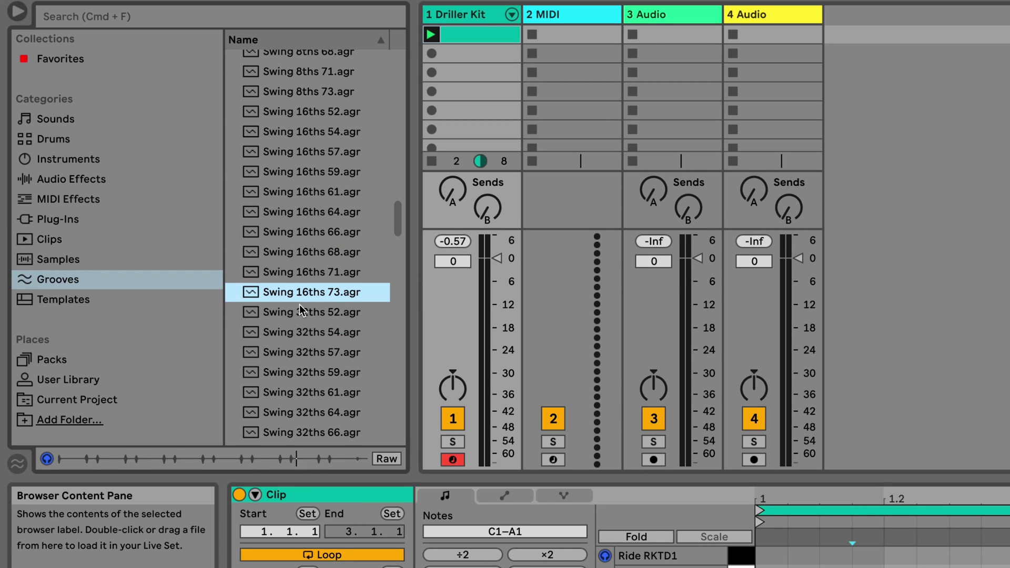
pyautogui.scroll(-3, 249, 239)
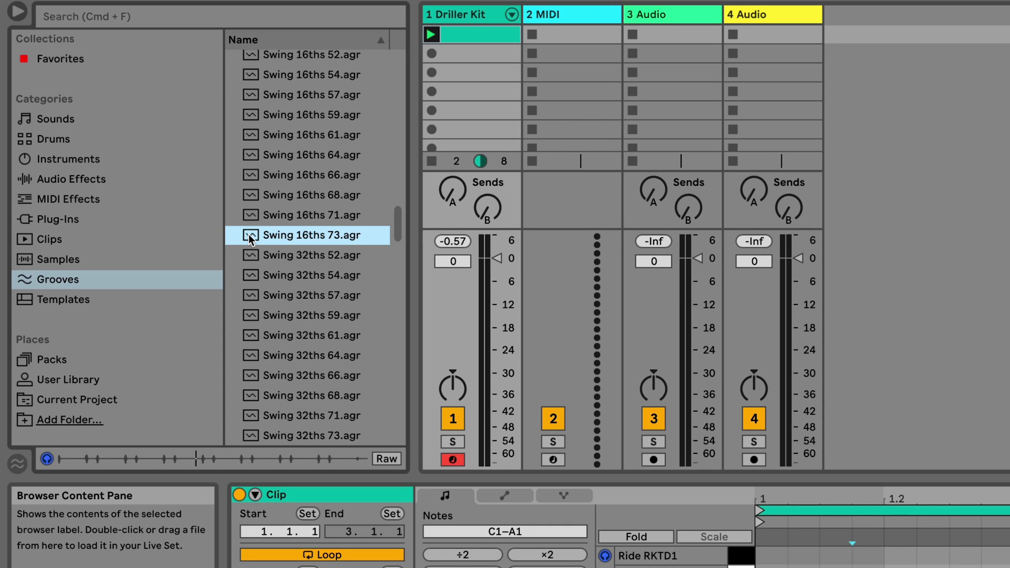
pyautogui.doubleClick(250, 238)
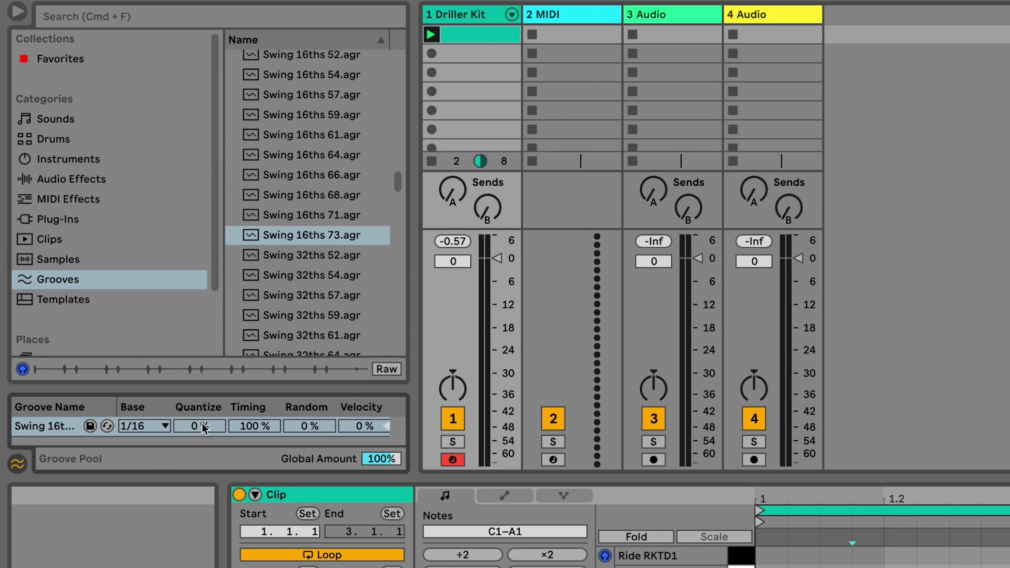
pyautogui.moveTo(208, 386); pyautogui.dragTo(208, 308)
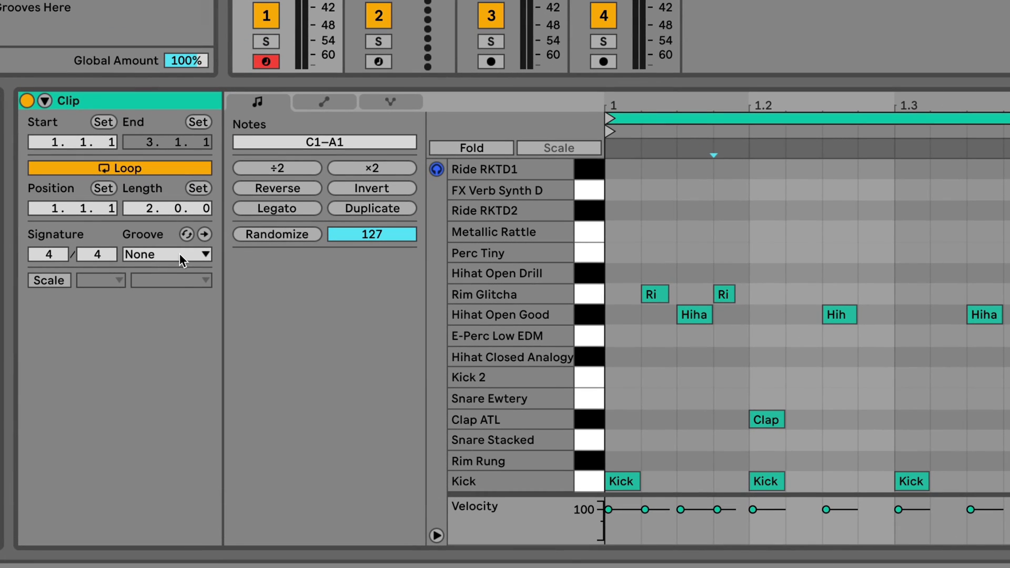
# Assign Swing 16ths 73 to the Driller Kit clip and lower the Global Groove Amount to 30% while playing.
pyautogui.click(179, 254)
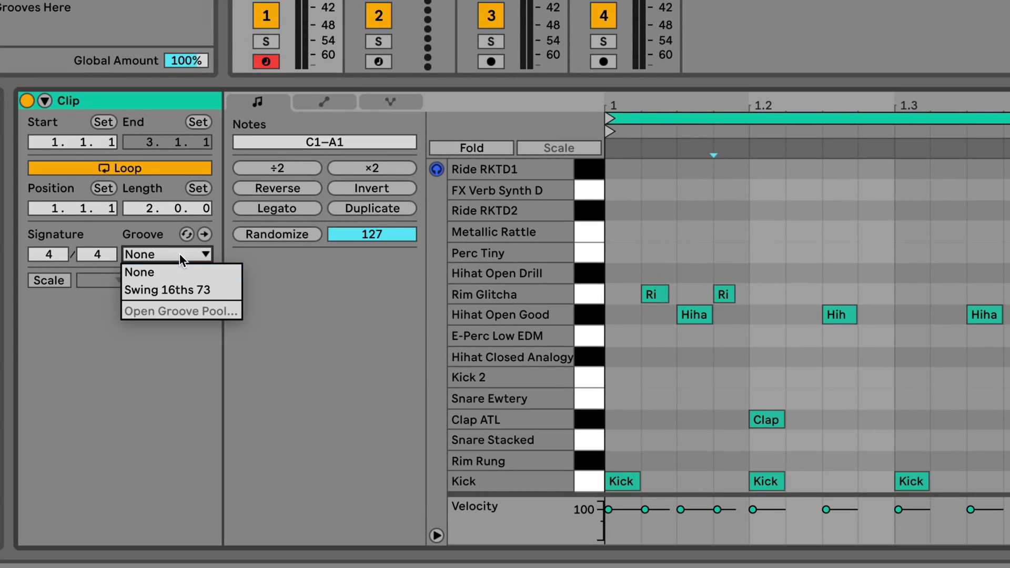
pyautogui.click(179, 290)
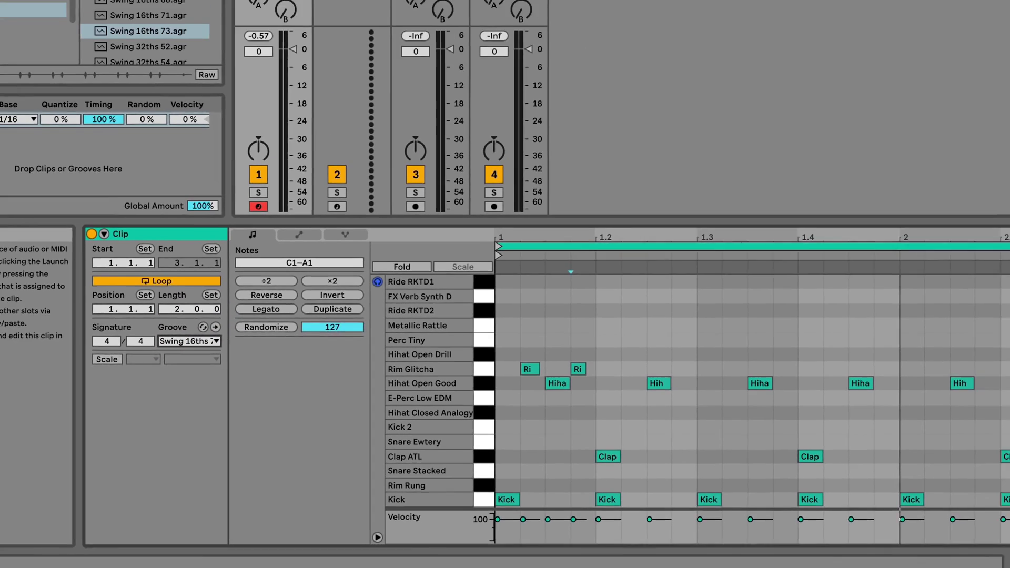
pyautogui.click(242, 62)
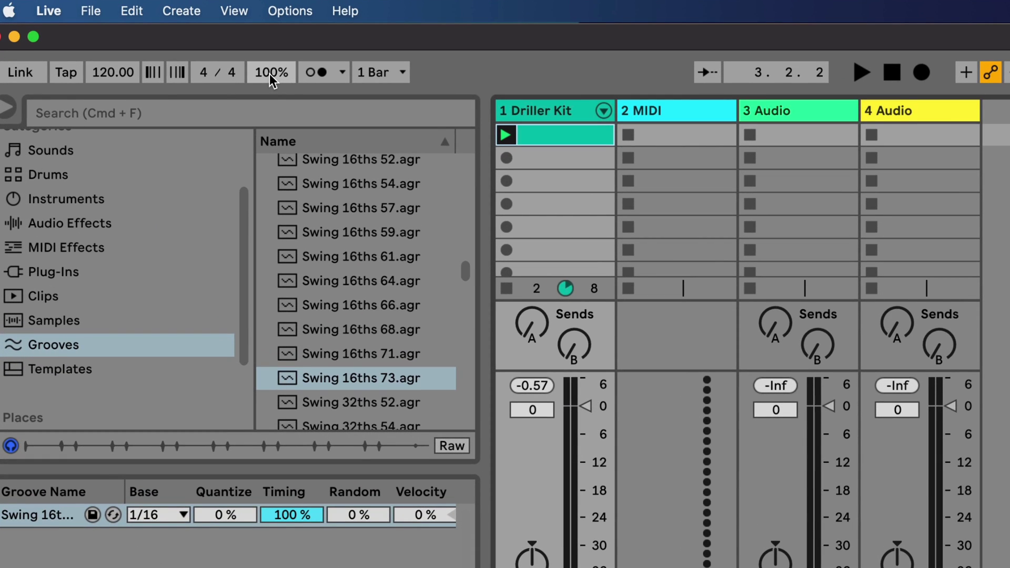
pyautogui.moveTo(271, 79); pyautogui.dragTo(271, 82)
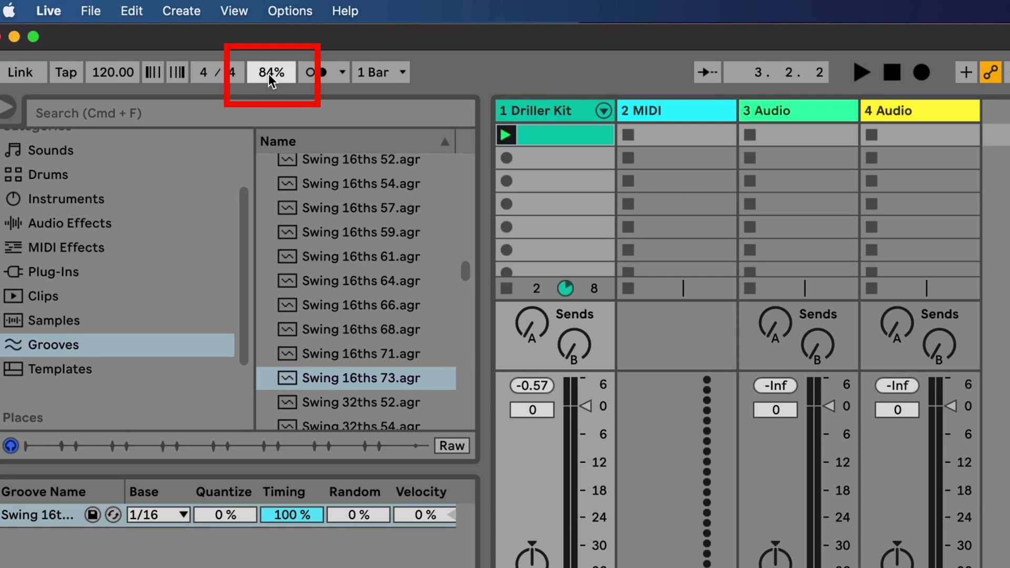
pyautogui.press('space')
pyautogui.moveTo(271, 81); pyautogui.dragTo(271, 122)
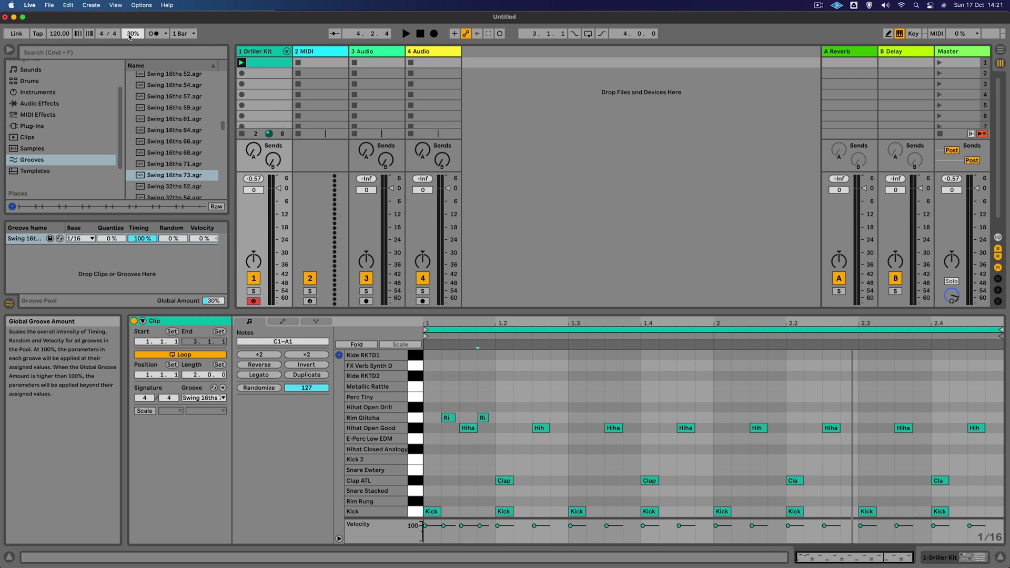
pyautogui.moveTo(415, 313); pyautogui.dragTo(415, 382)
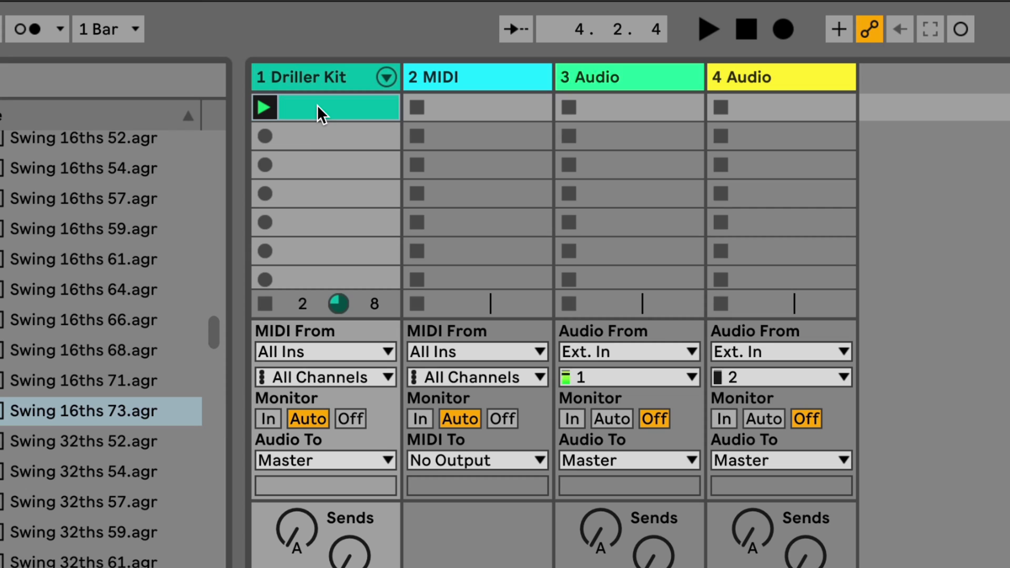
# Duplicate the Driller Kit clip into slot 2 and show all its drum rows in the note editor.
pyautogui.click(326, 109)
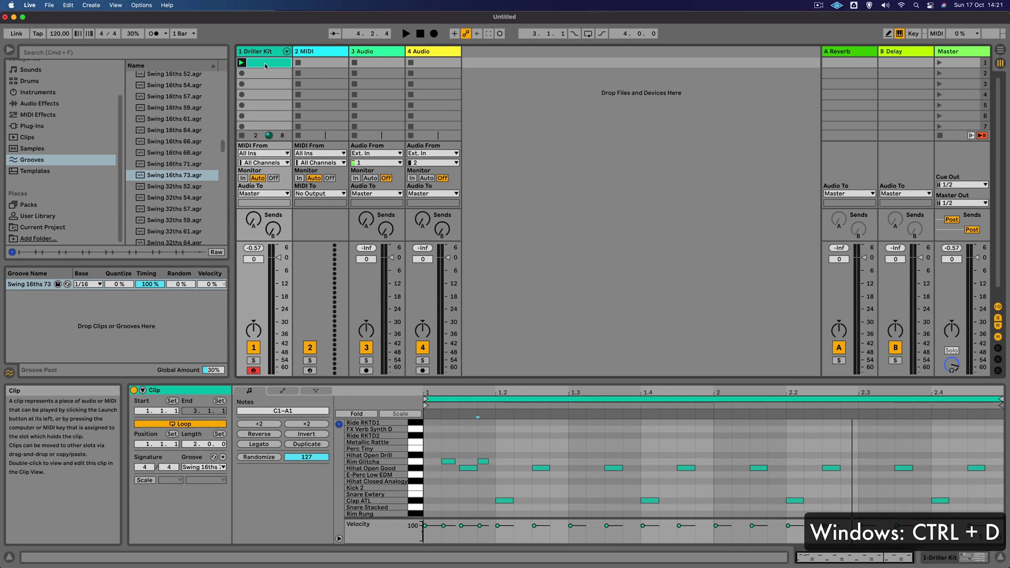
pyautogui.press('super+d')
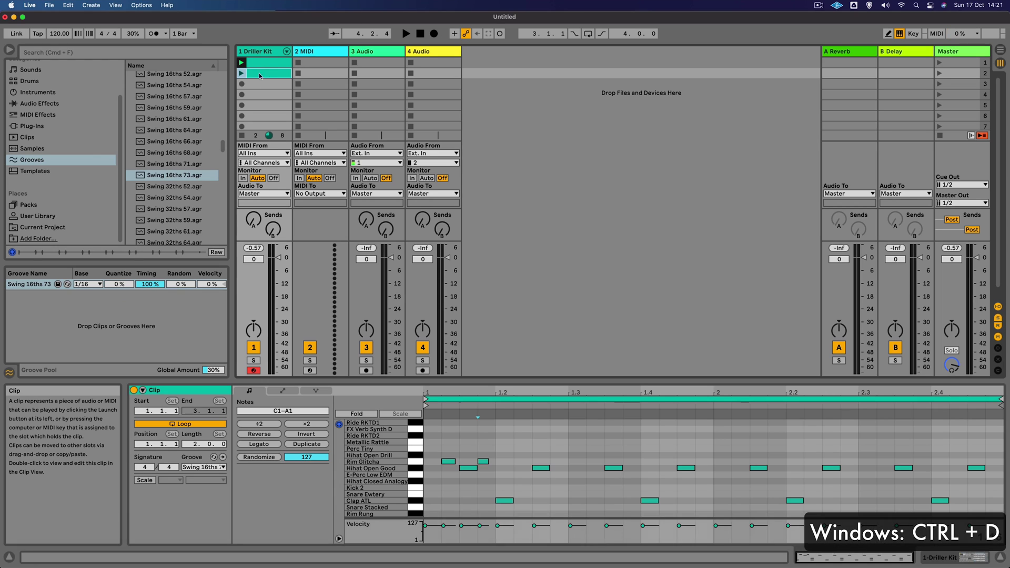
pyautogui.click(260, 75)
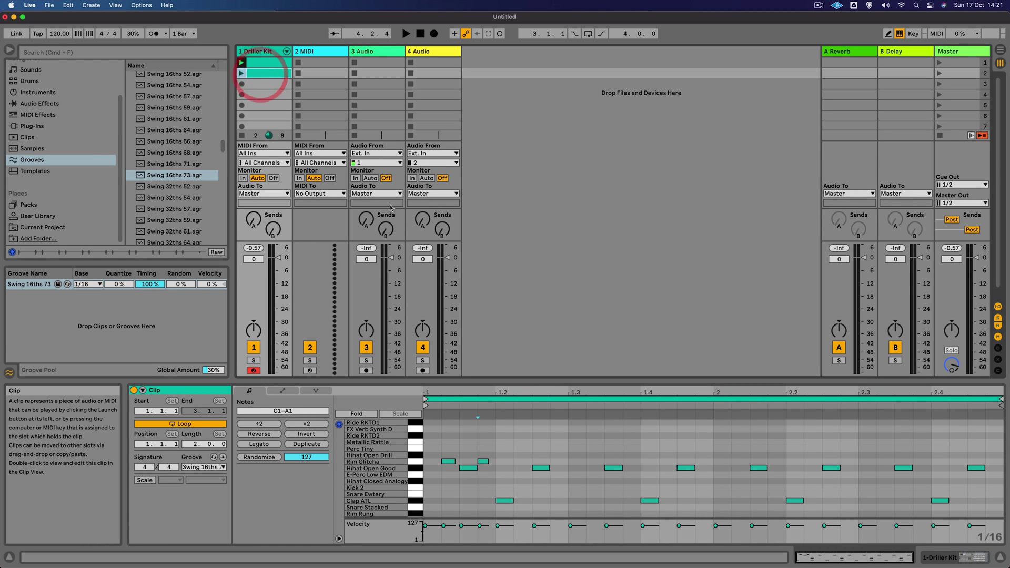
pyautogui.moveTo(545, 383); pyautogui.dragTo(546, 340)
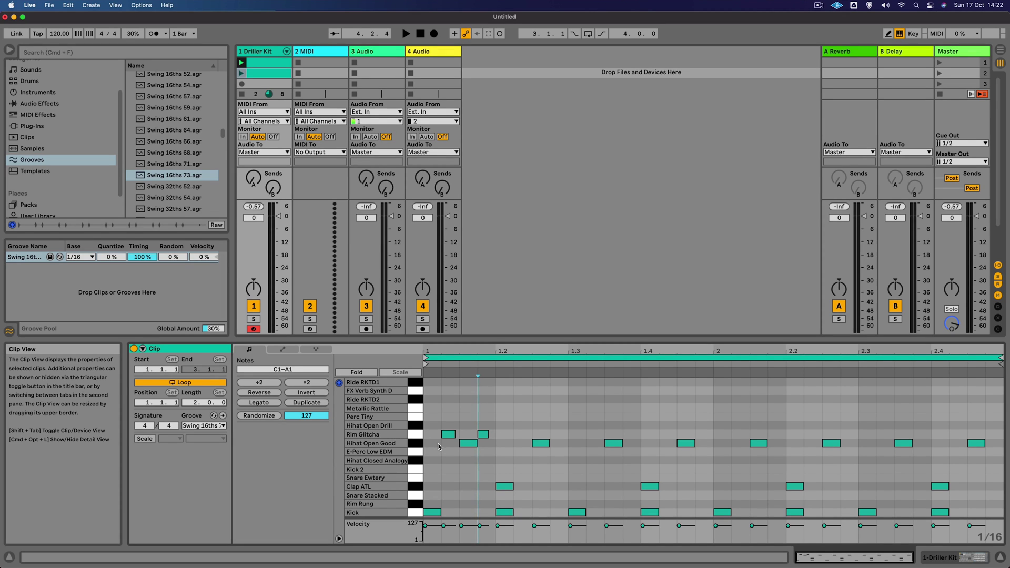
# Replace the copy's Hihat Open Good notes with a steady run of 16th notes.
pyautogui.moveTo(439, 447); pyautogui.dragTo(992, 463)
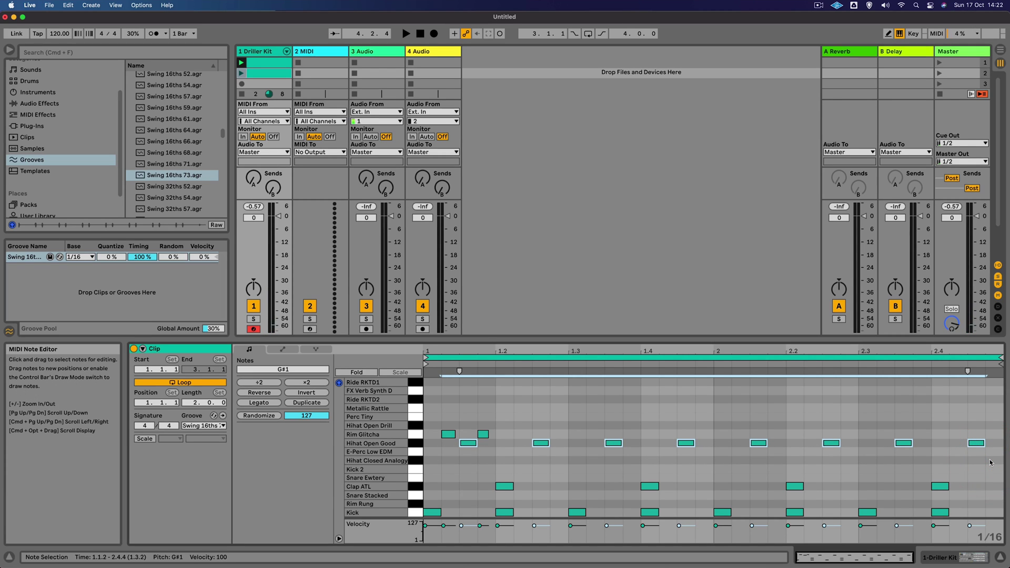
pyautogui.press('Delete')
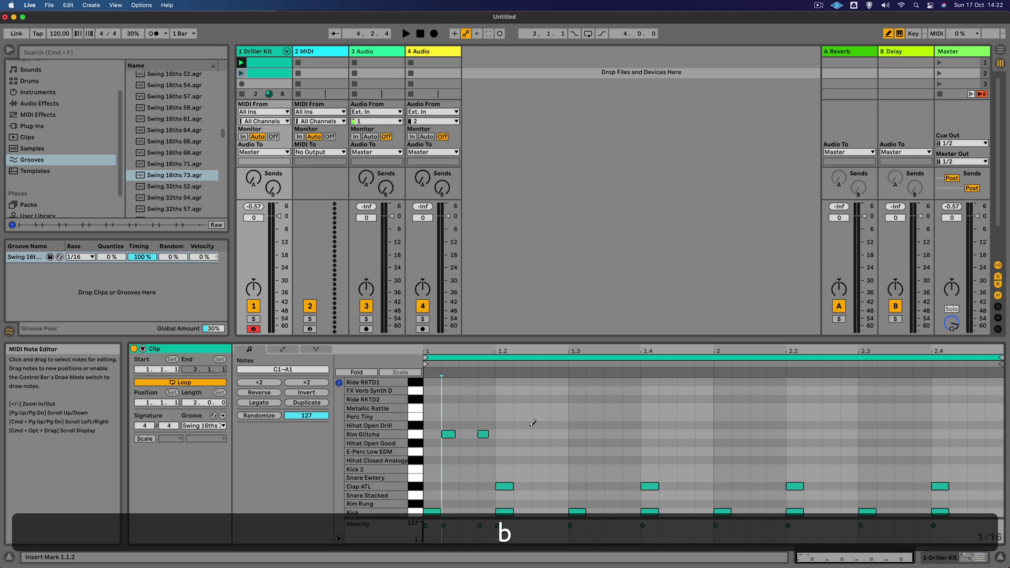
pyautogui.press('b')
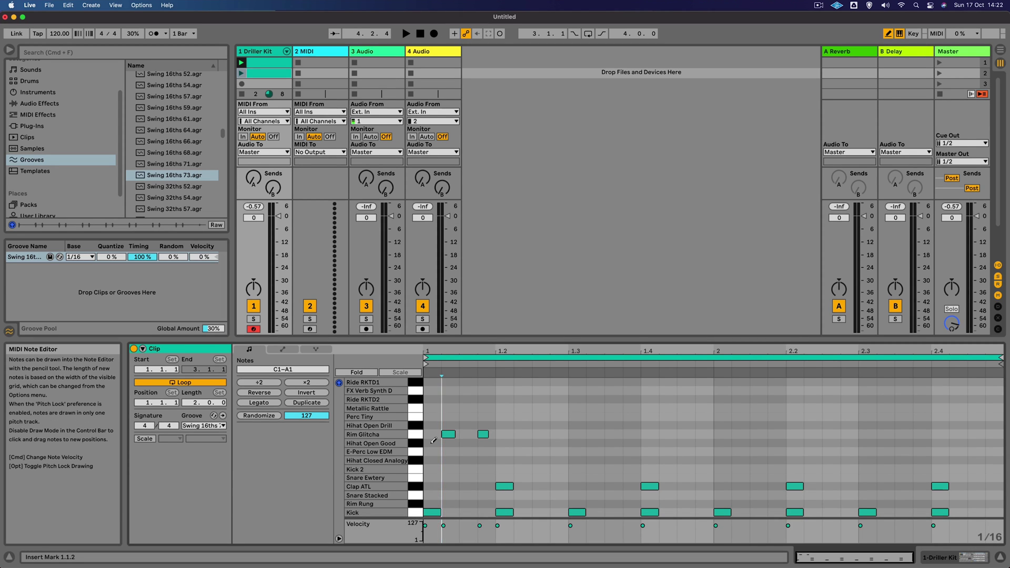
pyautogui.moveTo(433, 443); pyautogui.dragTo(989, 443)
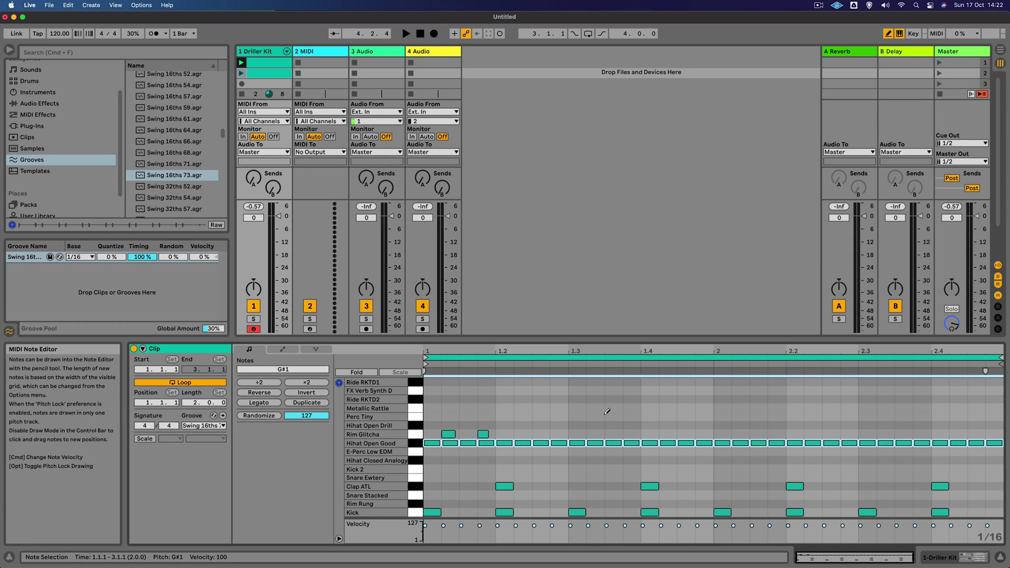
# Draw five Metallic Rattle notes late in bar 1, then select and delete them.
pyautogui.moveTo(610, 408)
pyautogui.mouseDown()
pyautogui.moveTo(687, 408)
pyautogui.moveTo(674, 406)
pyautogui.mouseUp()
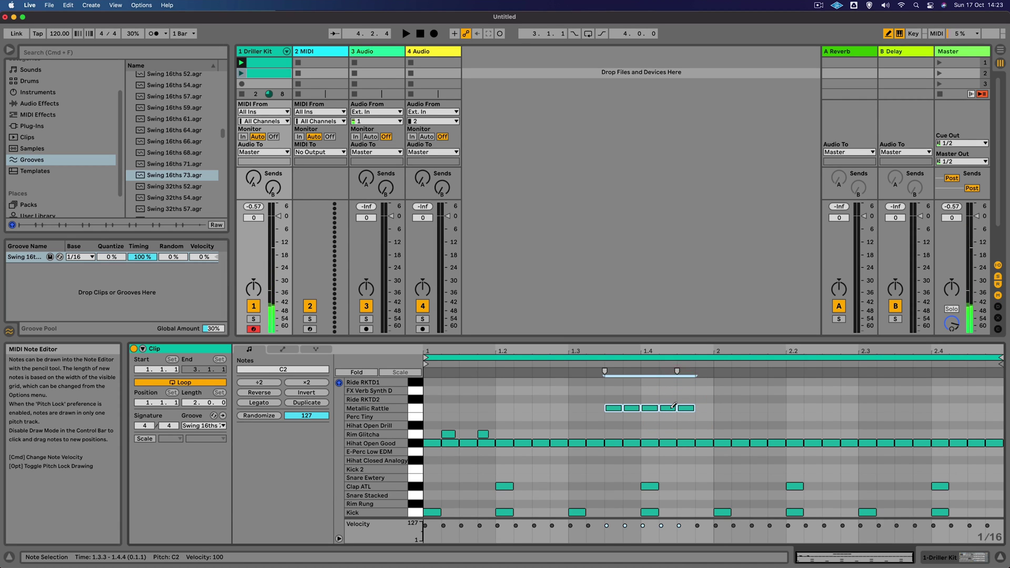
pyautogui.click(605, 400)
pyautogui.press('b')
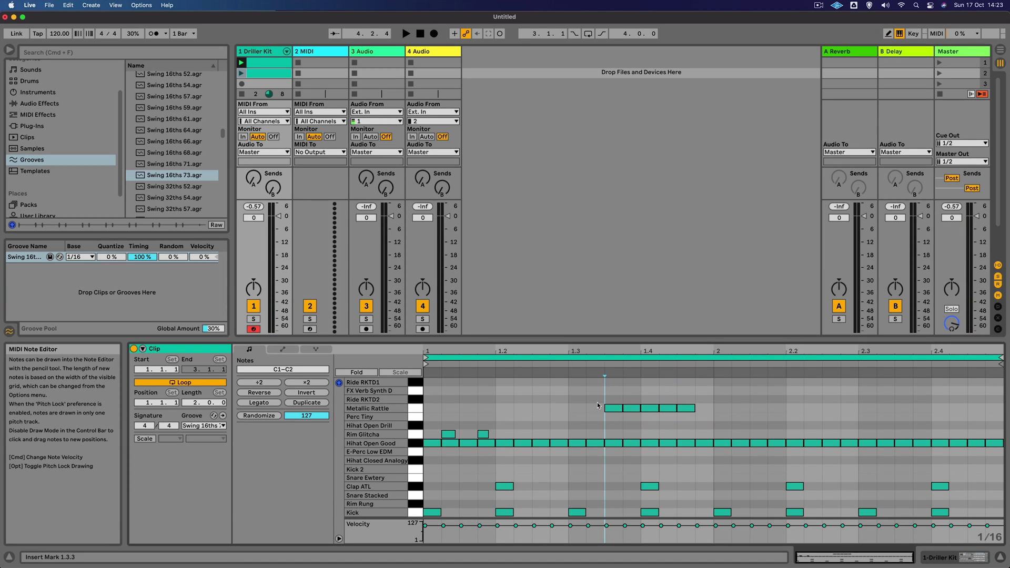
pyautogui.moveTo(587, 371)
pyautogui.mouseDown()
pyautogui.moveTo(661, 418)
pyautogui.moveTo(692, 416)
pyautogui.mouseUp()
pyautogui.press('Delete')
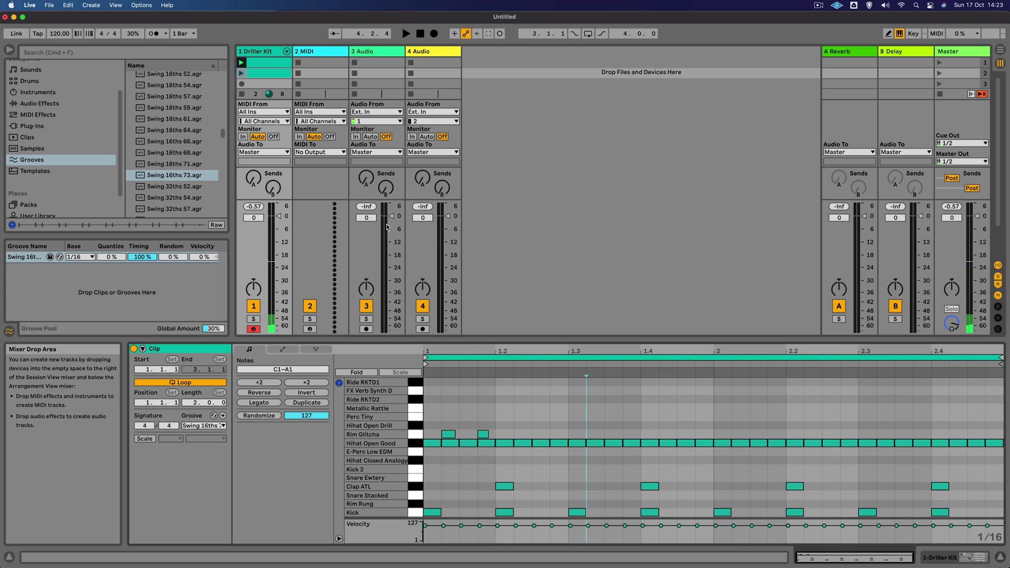
# Audition the duplicated Driller Kit clip, then switch playback between clips 1 and 2.
pyautogui.click(241, 73)
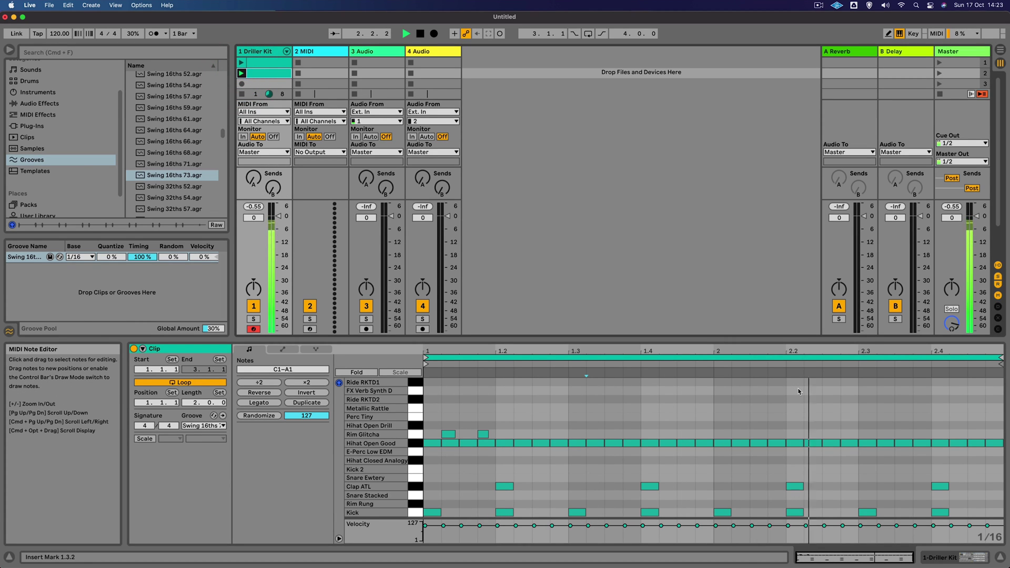
pyautogui.press('space')
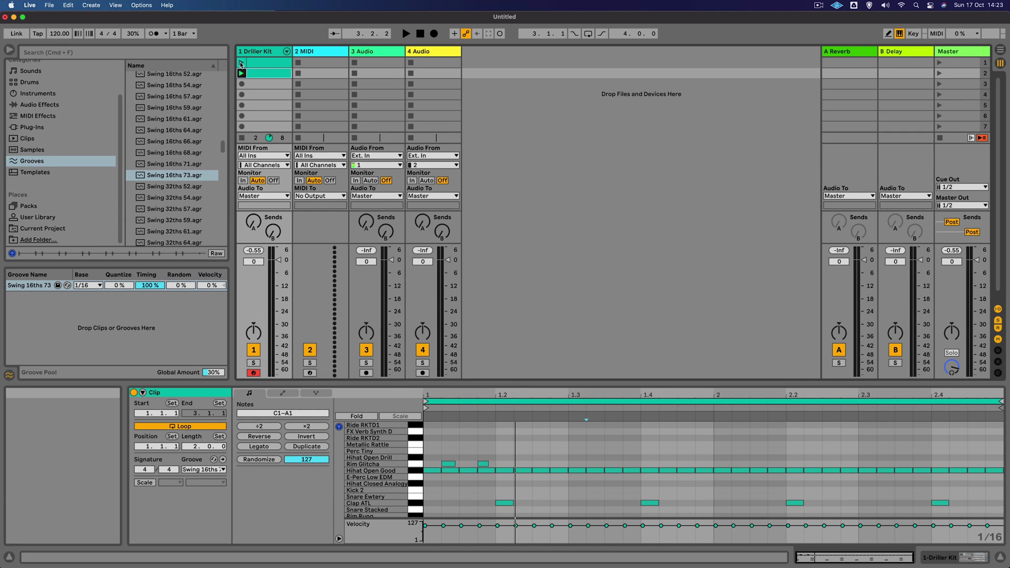
pyautogui.click(241, 63)
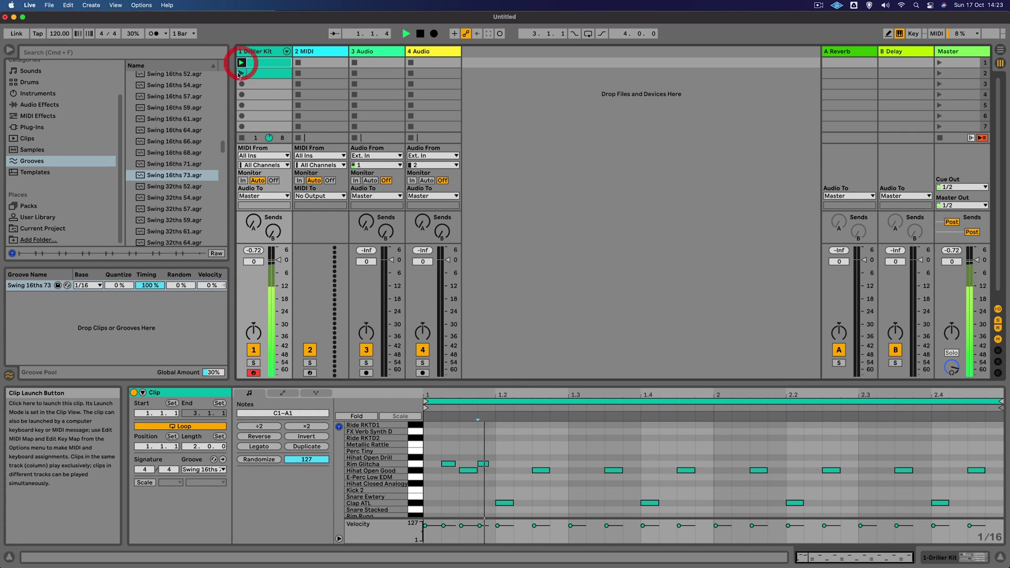
pyautogui.click(240, 73)
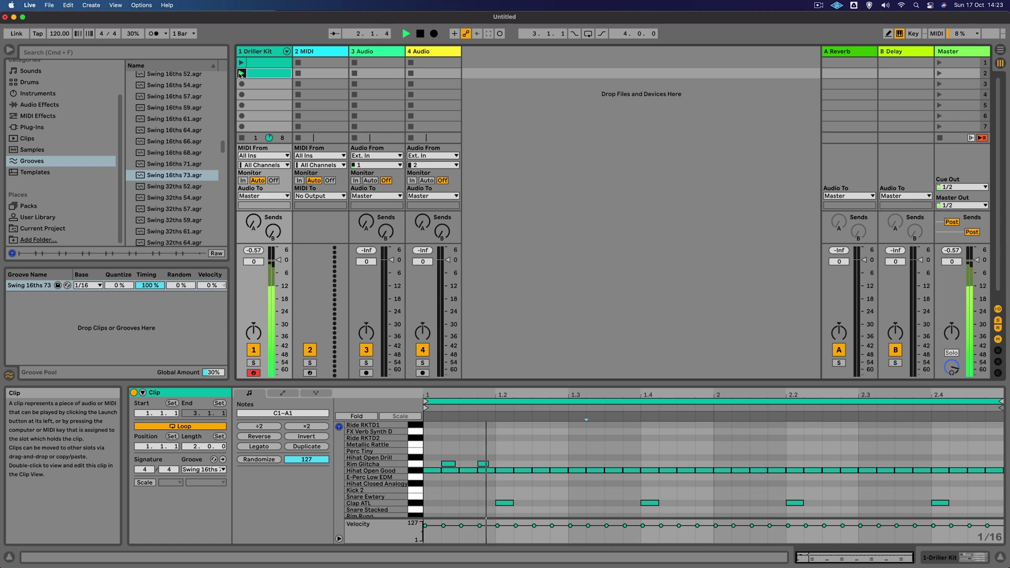
pyautogui.click(241, 62)
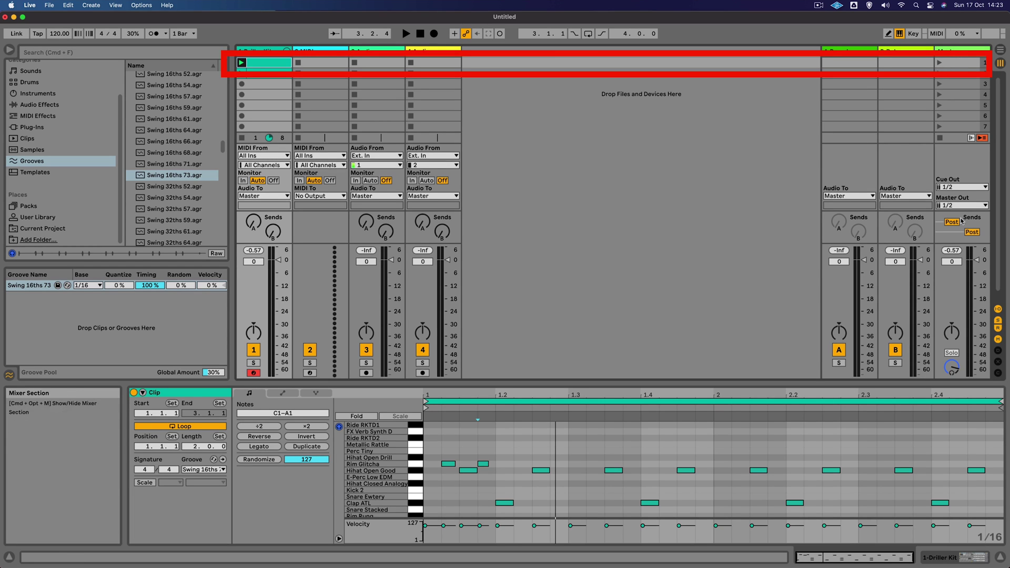
# Launch scene 1 and then scene 2, and stop playback.
pyautogui.click(940, 62)
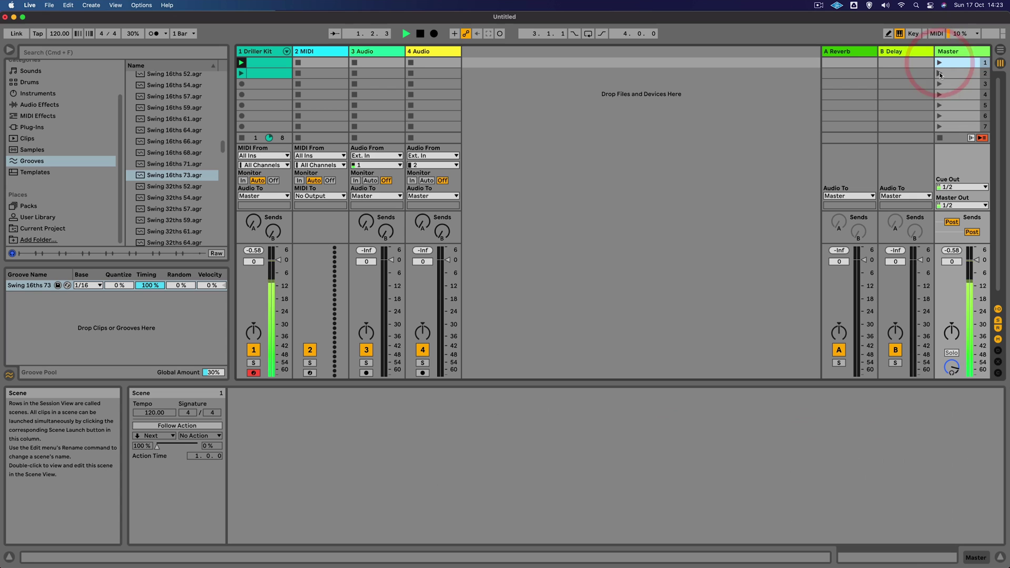
pyautogui.click(940, 73)
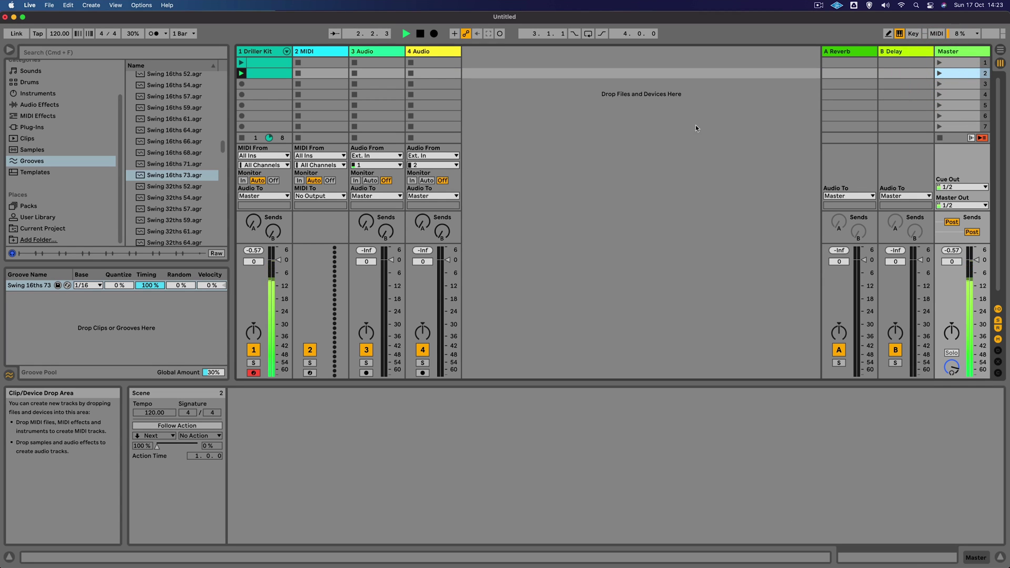
pyautogui.press('space')
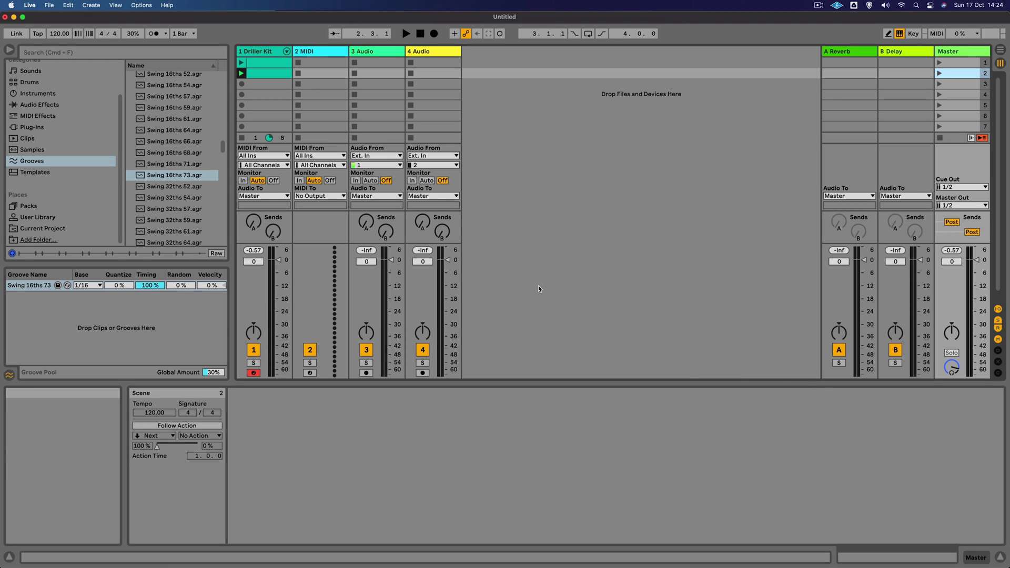
# Copy clip 1 into slot 3, end its loop at bar 2, and crop it to one bar.
pyautogui.click(272, 63)
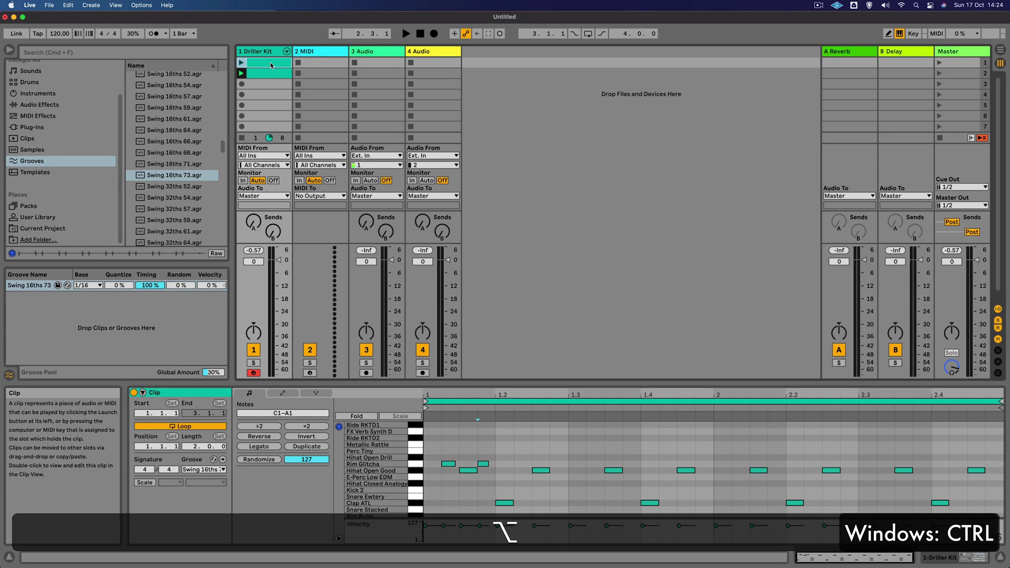
pyautogui.moveTo(272, 87); pyautogui.dragTo(272, 86)
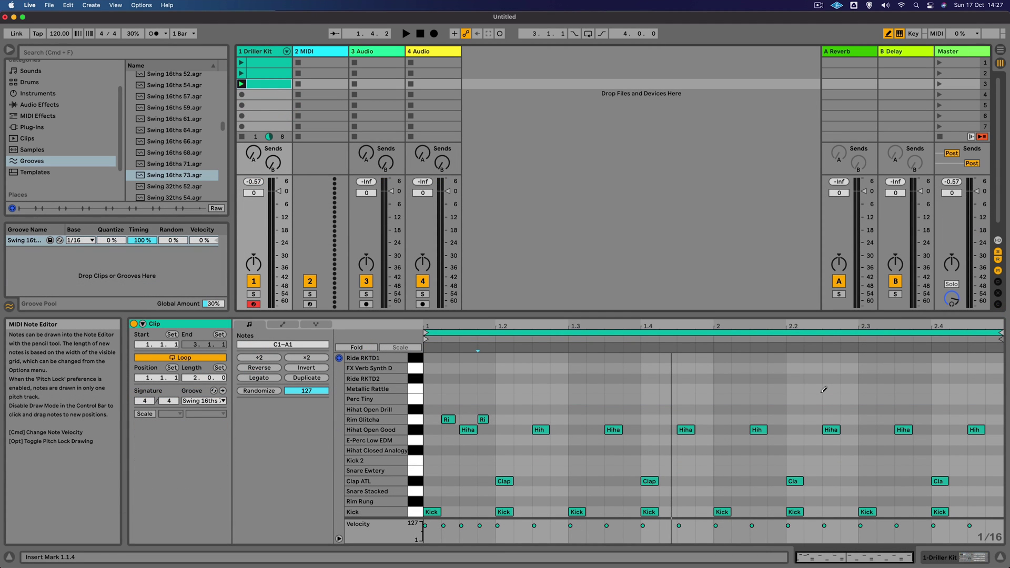
pyautogui.click(1001, 333)
pyautogui.moveTo(1002, 333); pyautogui.dragTo(713, 350)
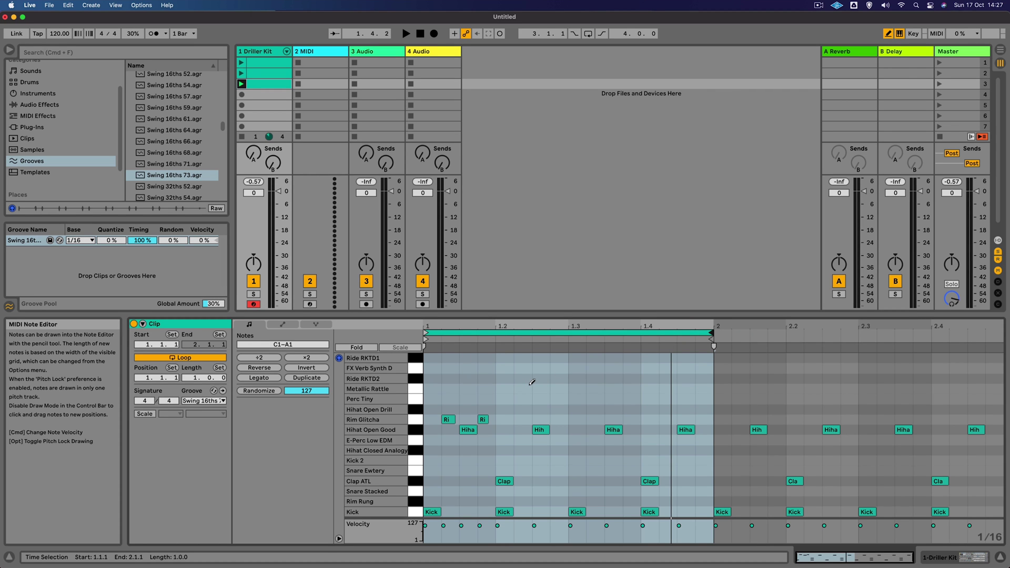
pyautogui.rightClick(562, 400)
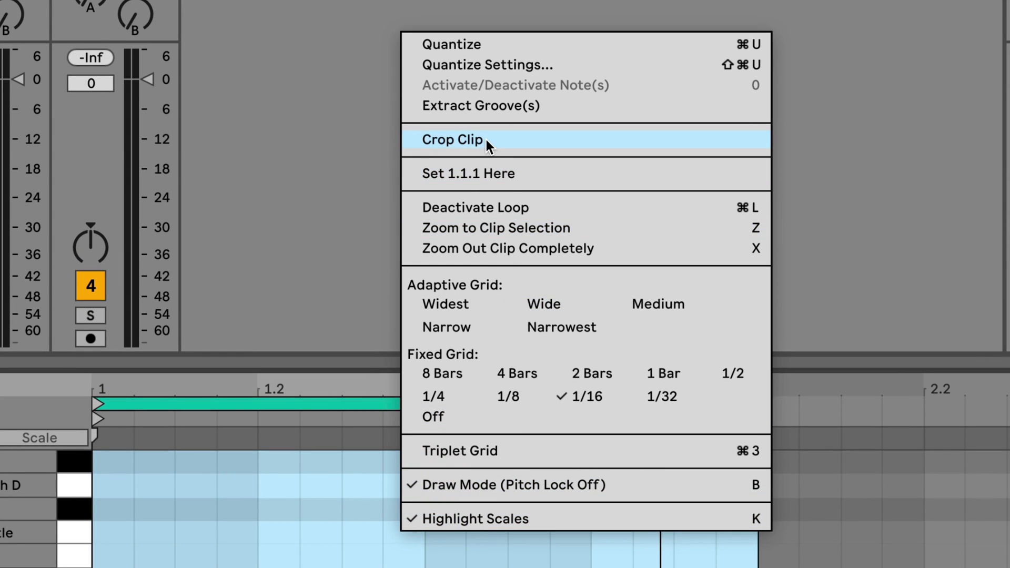
pyautogui.click(485, 140)
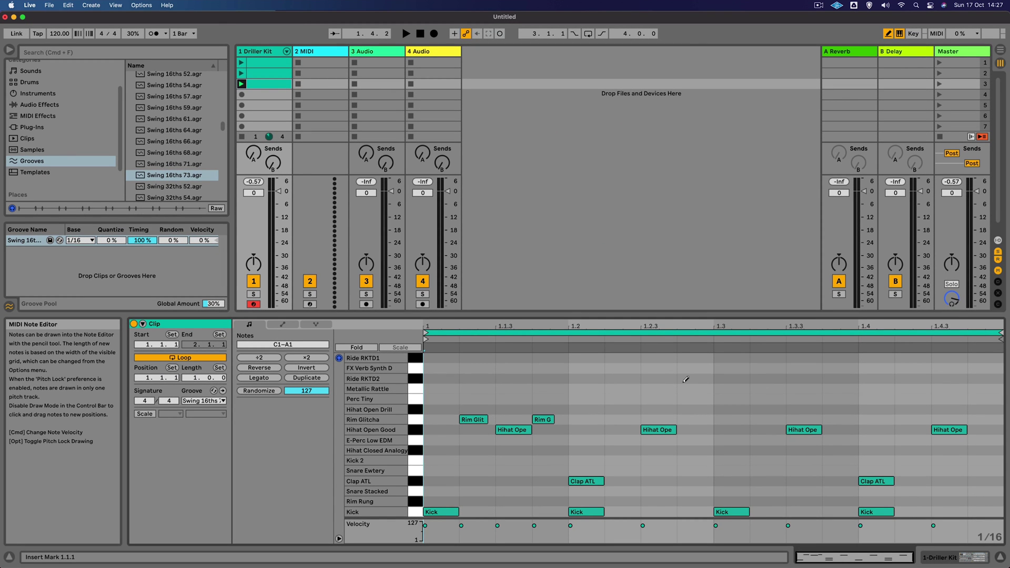
# Delete the Rim Glitcha and Hihat Open Good notes from the slot 3 clip.
pyautogui.press('b')
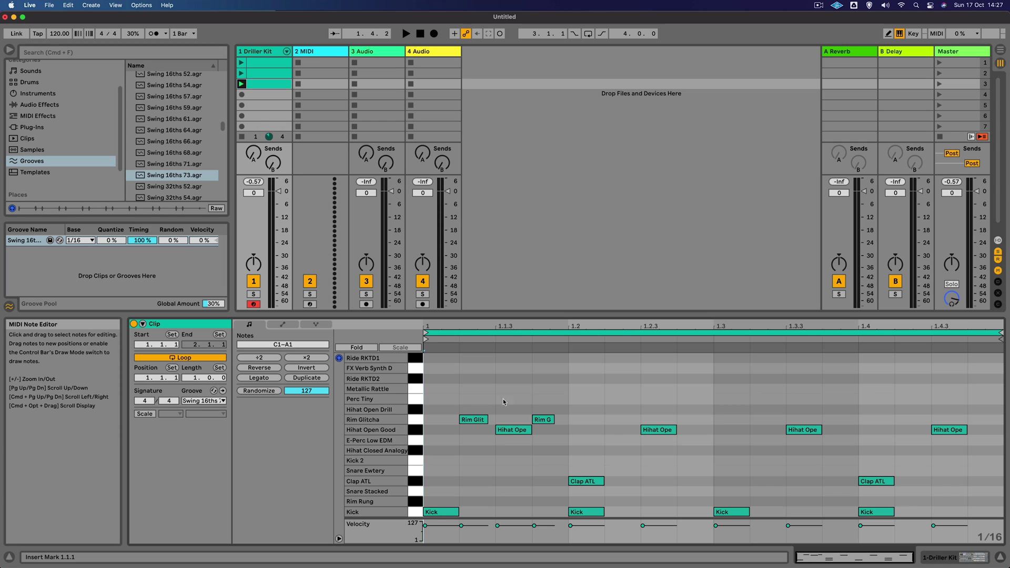
pyautogui.moveTo(463, 406); pyautogui.dragTo(962, 459)
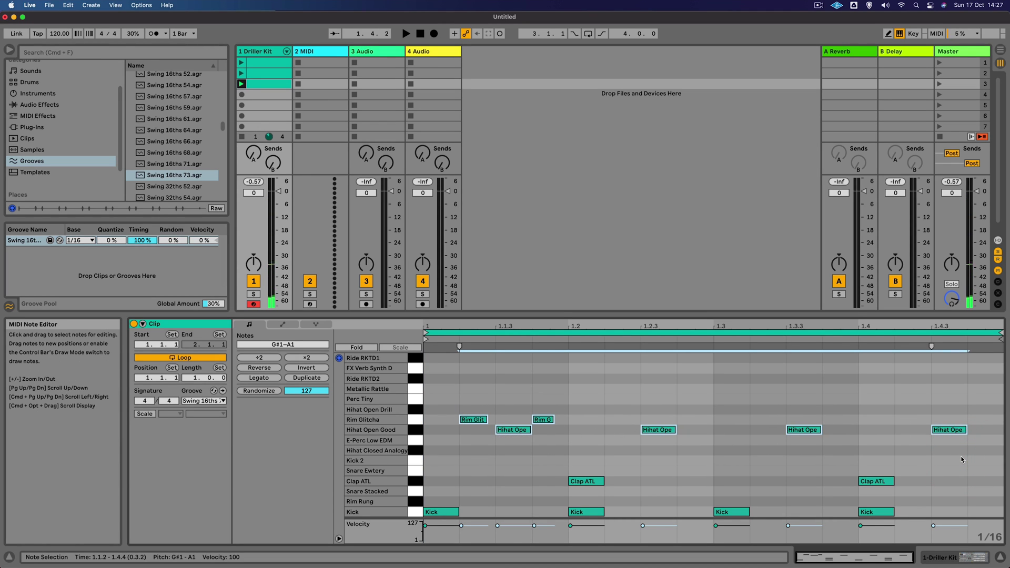
pyautogui.press('Delete')
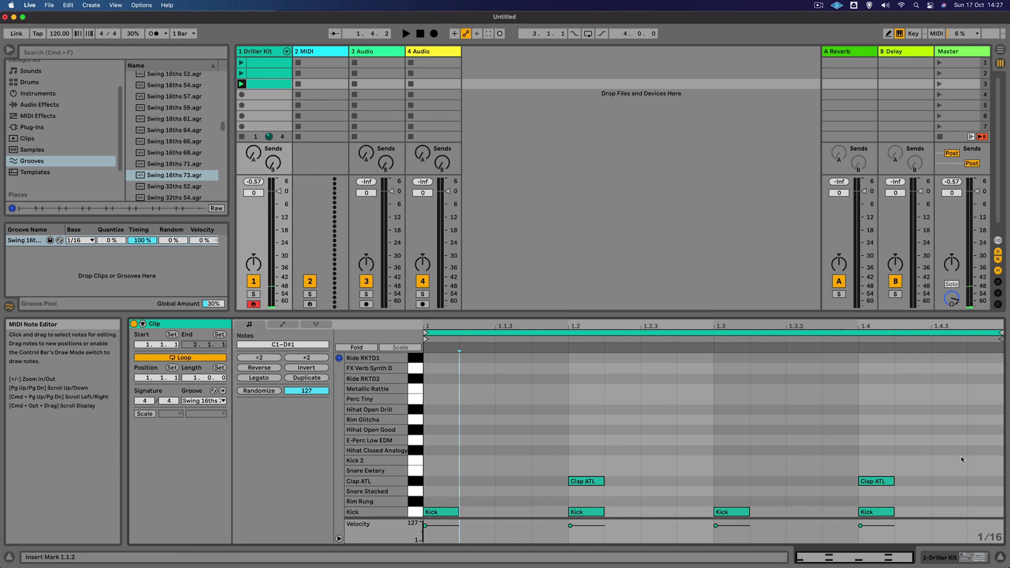
# Draw Hihat Open Good notes at 1.1.2, 1.1.4, 1.2.3, 1.3.2, 1.4.2 and 1.4.4, then play the clip.
pyautogui.press('b')
pyautogui.click(480, 430)
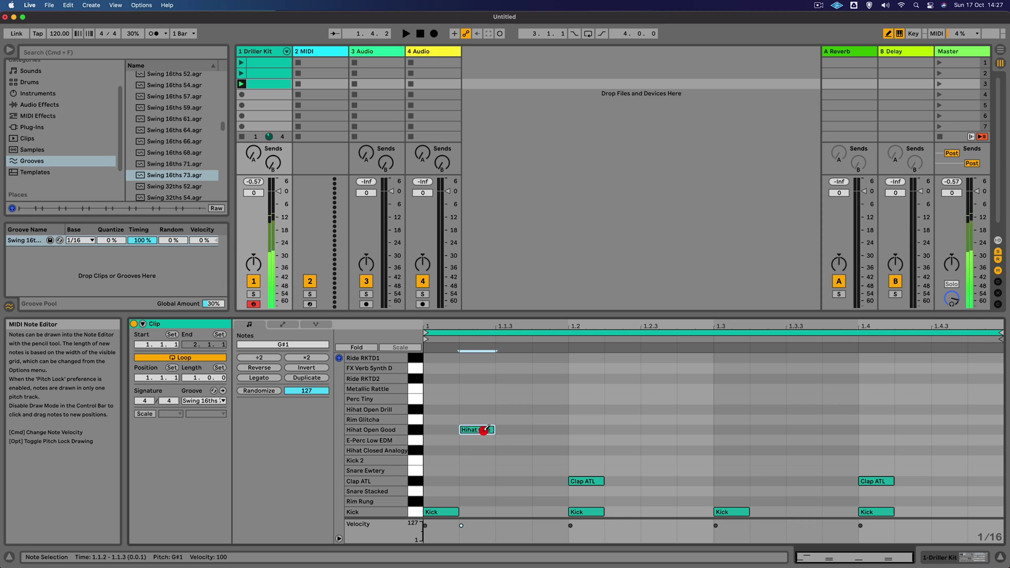
pyautogui.click(551, 431)
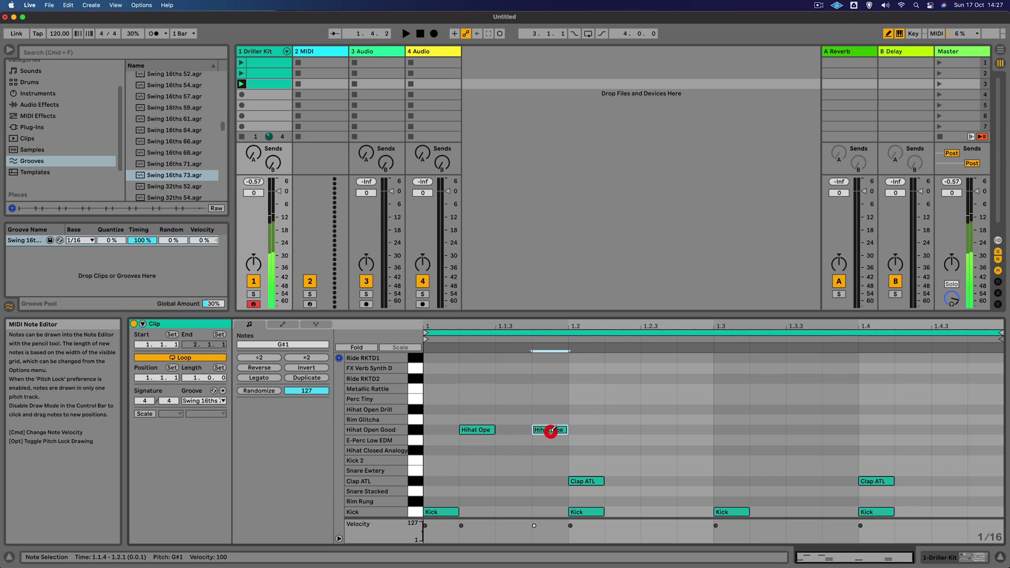
pyautogui.click(659, 430)
pyautogui.click(764, 430)
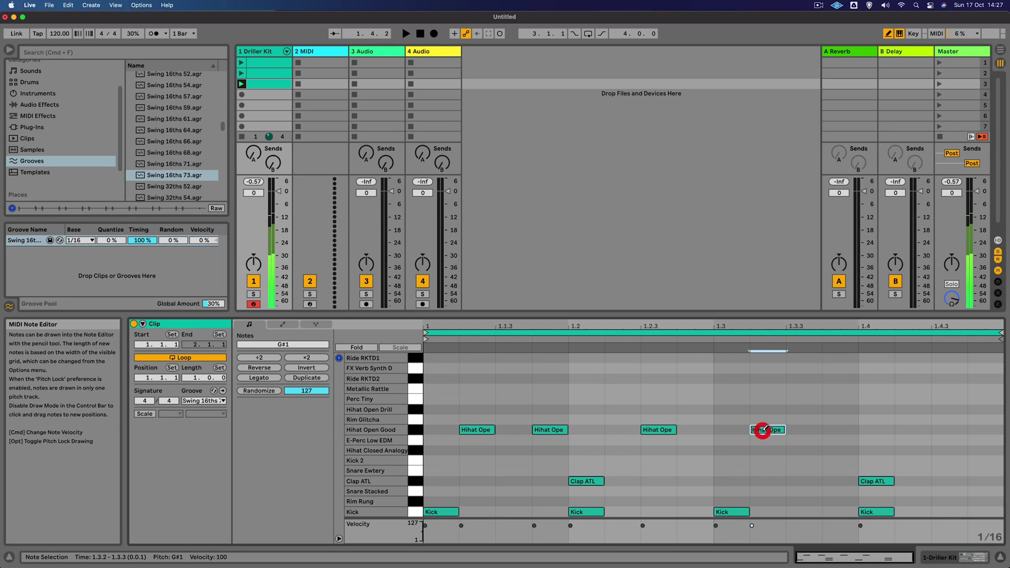
pyautogui.click(924, 430)
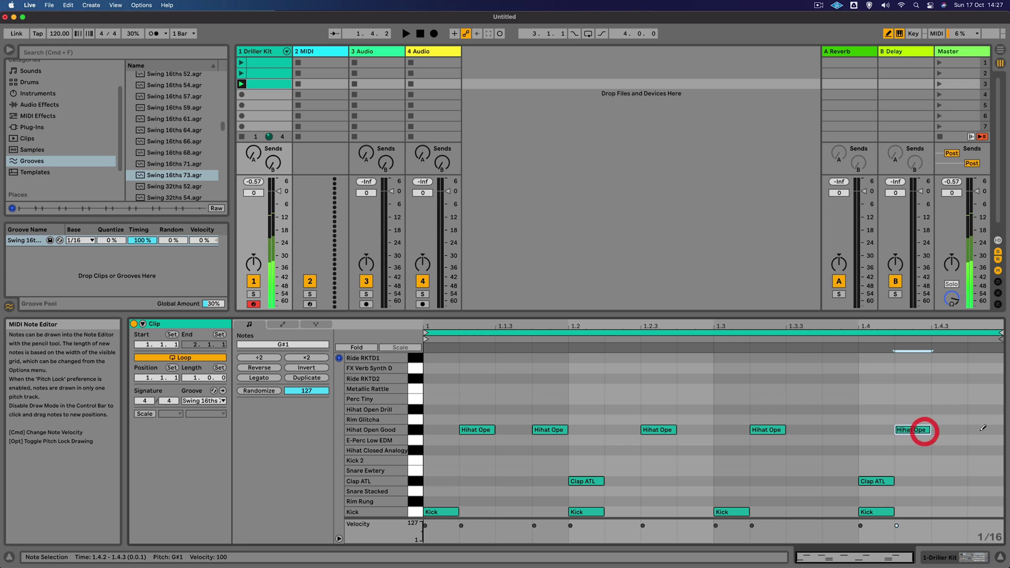
pyautogui.click(982, 430)
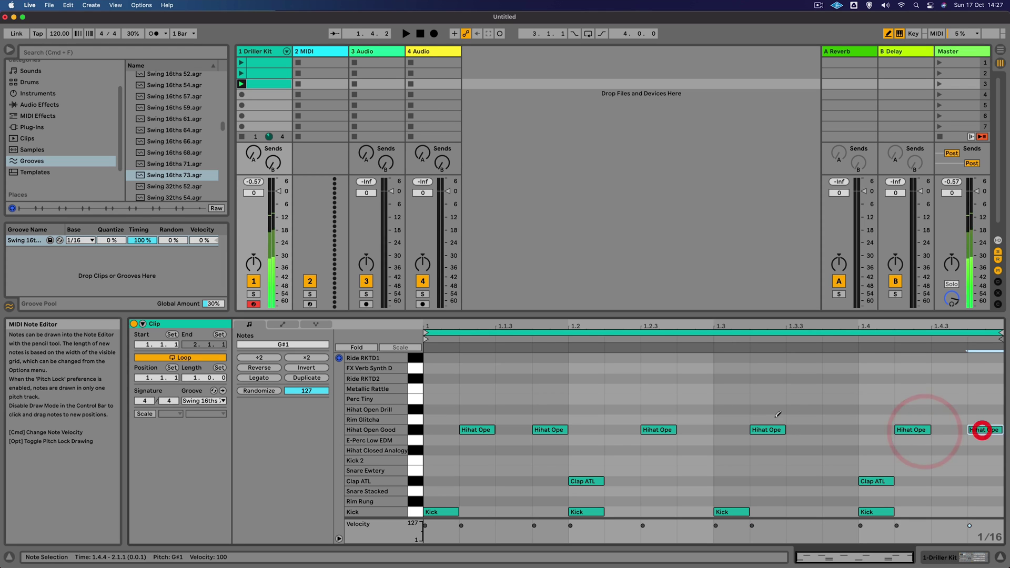
pyautogui.click(241, 84)
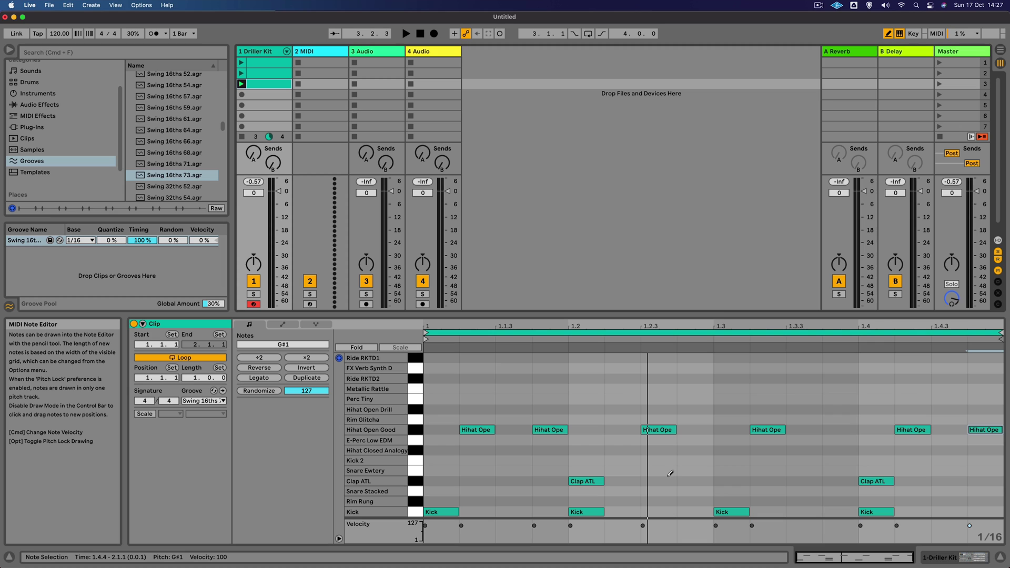
# Add Snare Ewtery hits at 1.2.4 and 1.3.3 and play them back briefly.
pyautogui.click(415, 471)
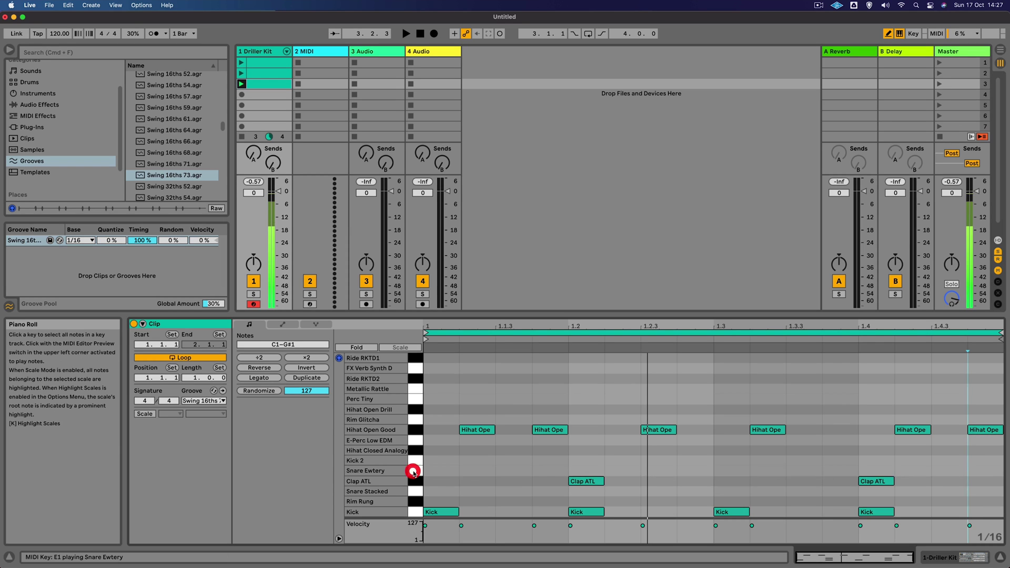
pyautogui.click(693, 470)
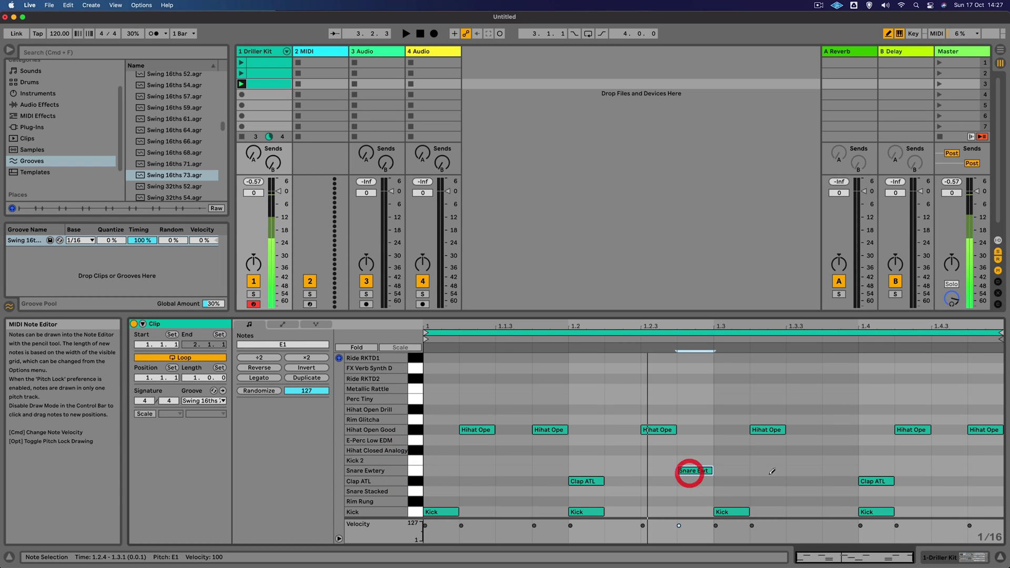
pyautogui.click(803, 471)
pyautogui.press('space')
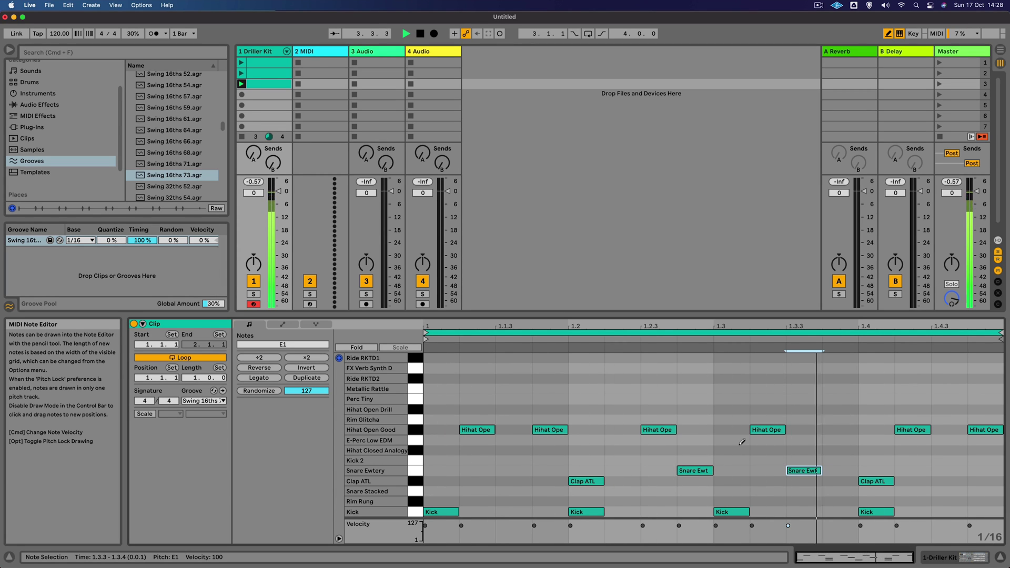
pyautogui.press('space')
# Show the track routing in the mixer, then play clip 1 and switch to the slot 3 clip.
pyautogui.moveTo(526, 314); pyautogui.dragTo(518, 368)
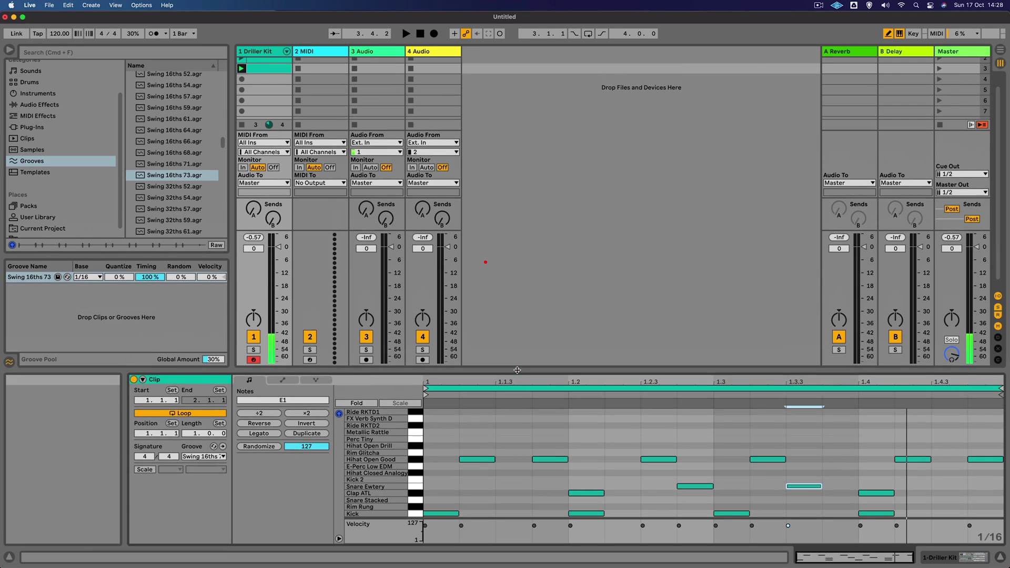
pyautogui.press('super+alt+i')
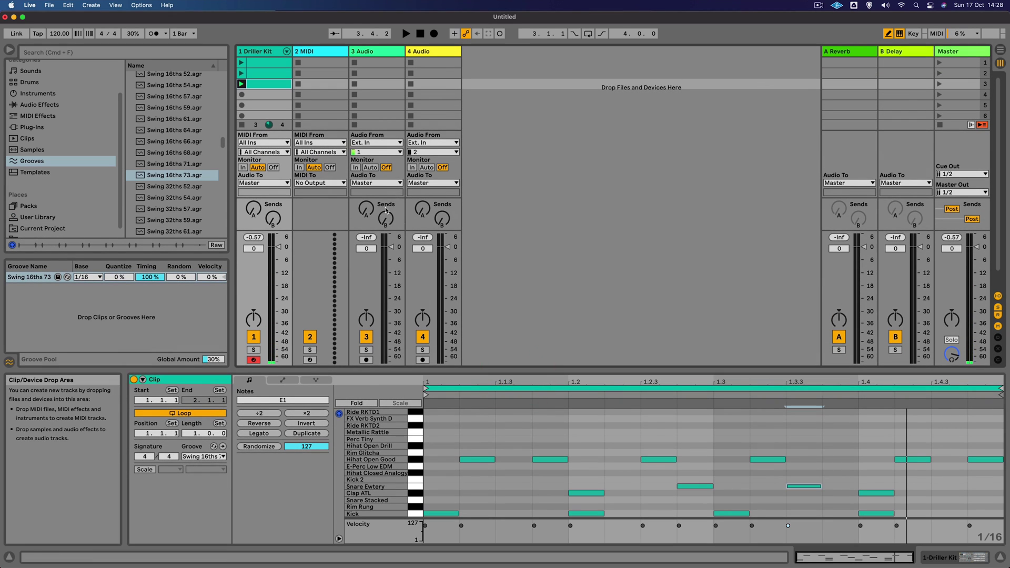
pyautogui.click(241, 73)
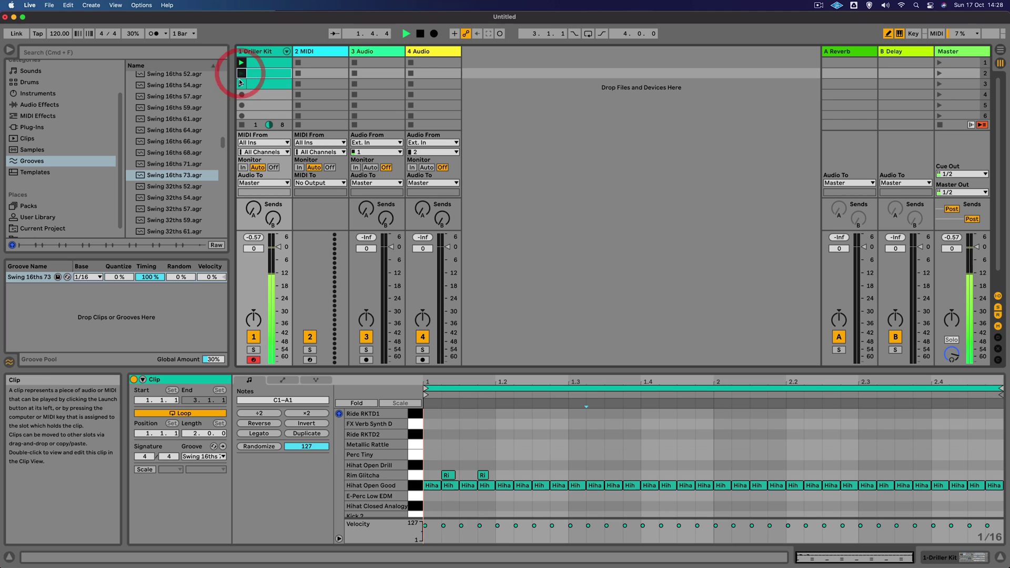
pyautogui.click(241, 84)
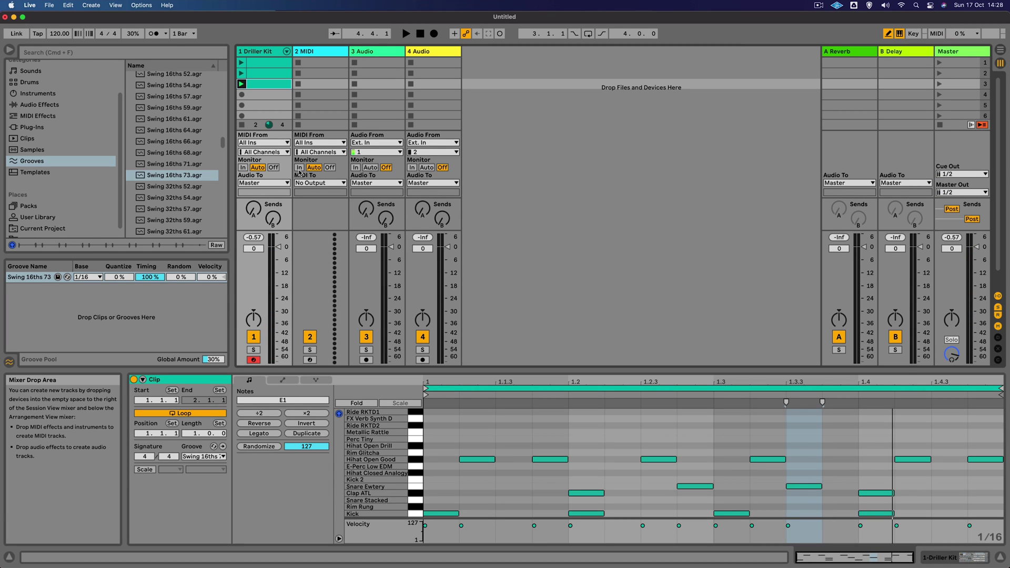
# Unfold the Driller Kit chains and set Snare Ewtery to -2.0 dB and the open hi-hat to -9.4 dB.
pyautogui.click(287, 53)
pyautogui.click(286, 53)
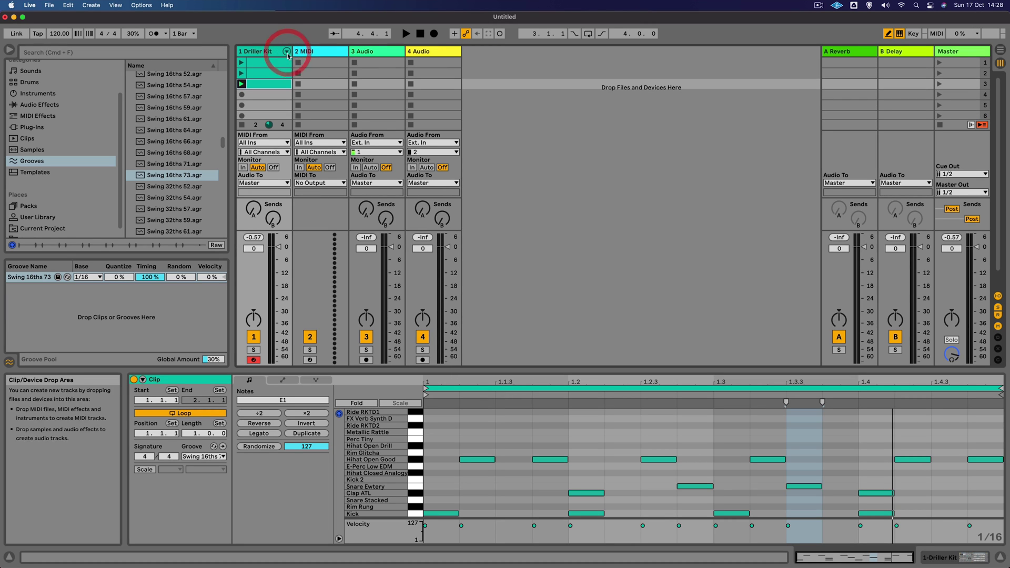
pyautogui.click(287, 53)
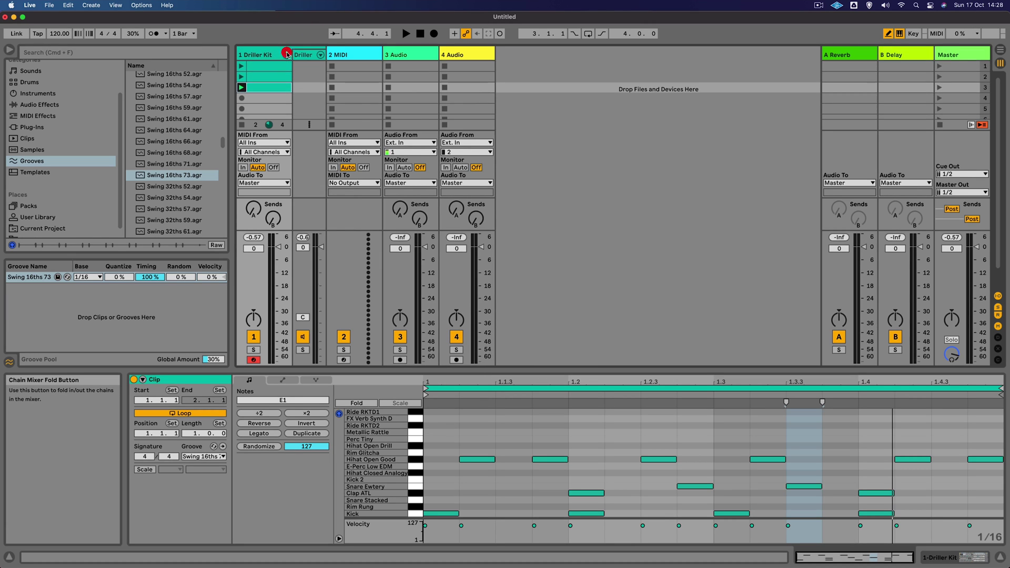
pyautogui.click(320, 54)
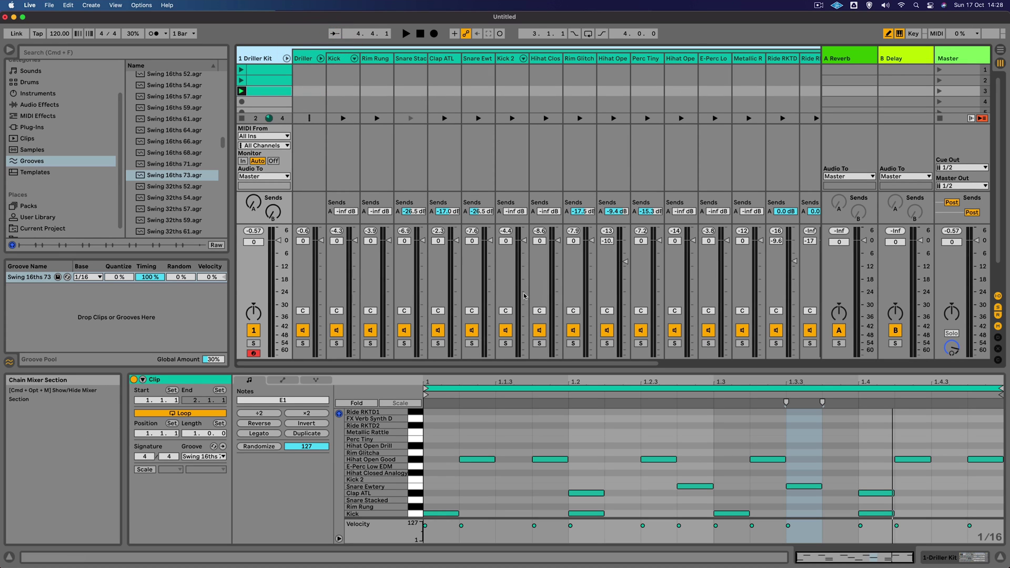
pyautogui.press('space')
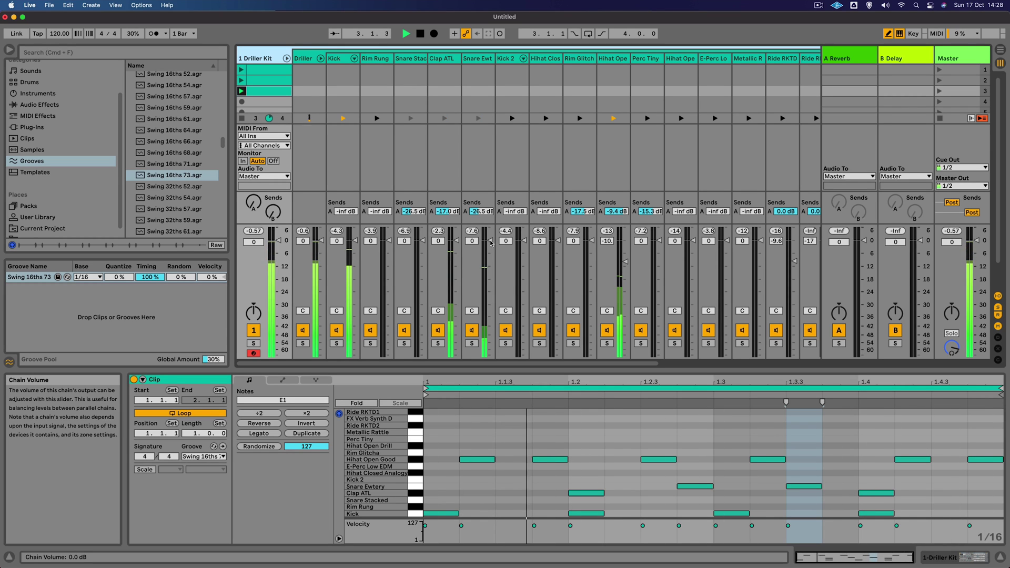
pyautogui.moveTo(485, 245); pyautogui.dragTo(459, 246)
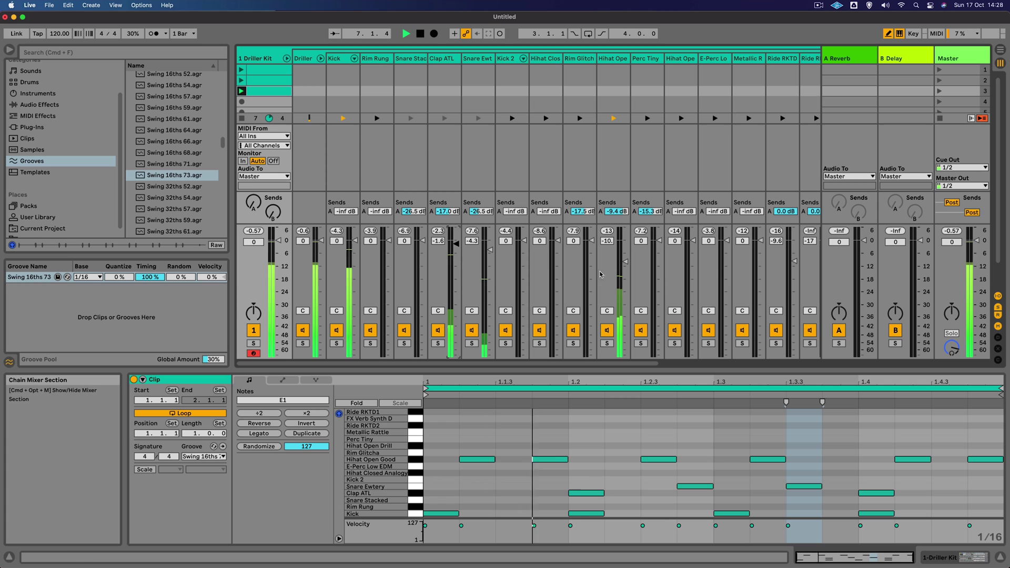
pyautogui.moveTo(625, 261); pyautogui.dragTo(625, 261)
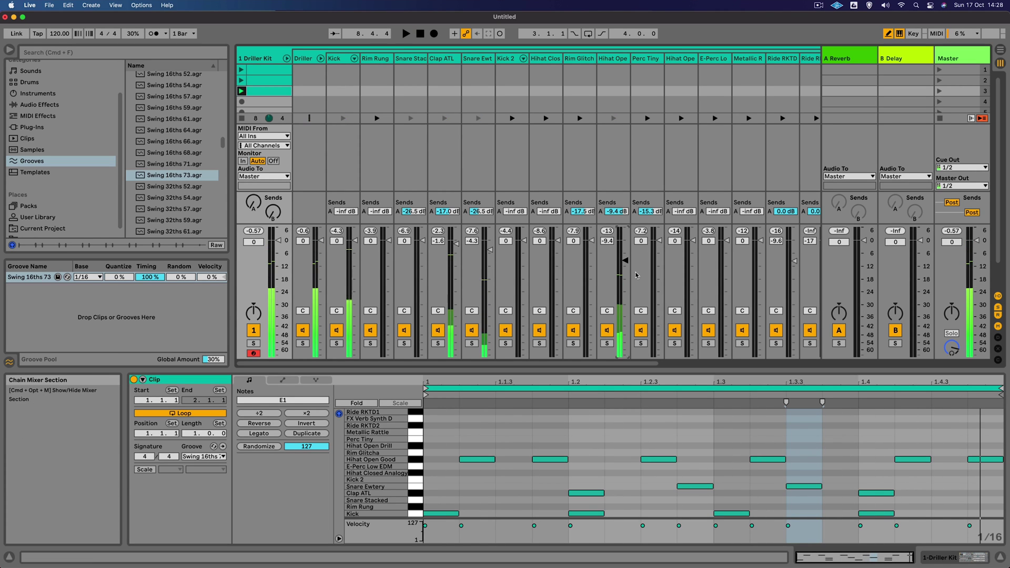
# Fold the drum chains out of the mixer, then save the set as HouseBeat1 in Ableton Projects.
pyautogui.click(286, 59)
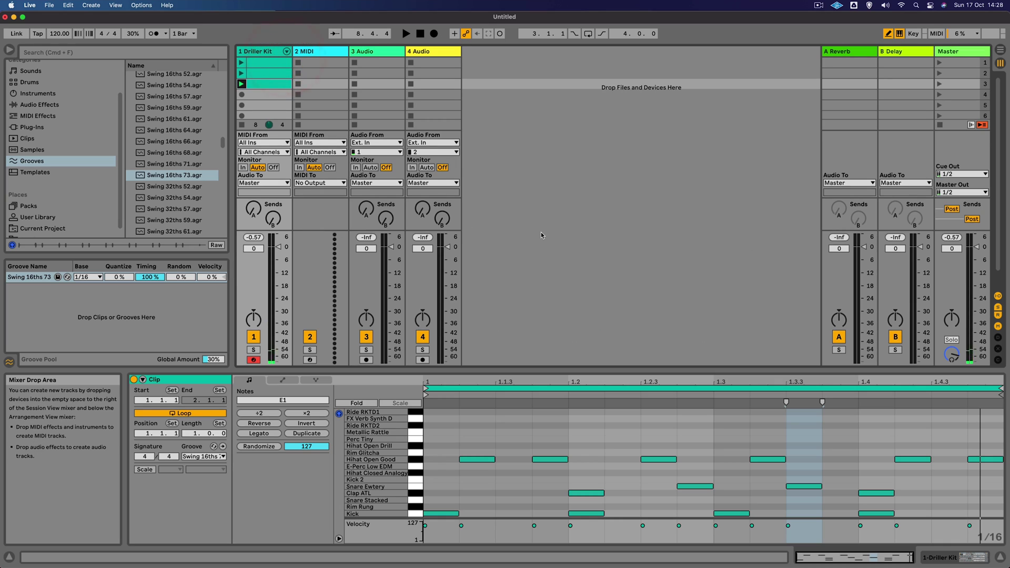
pyautogui.click(49, 4)
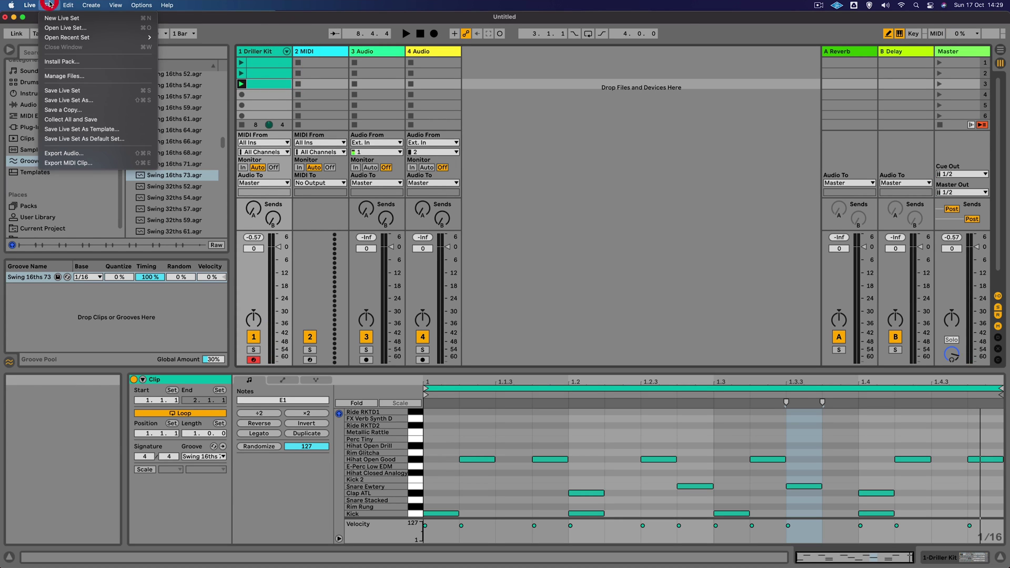
pyautogui.click(73, 90)
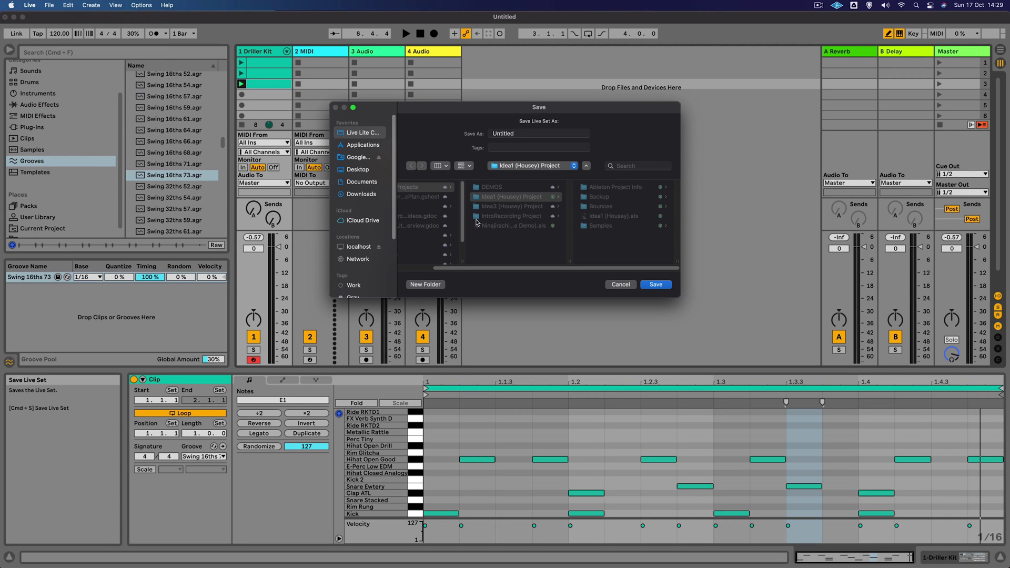
pyautogui.click(502, 247)
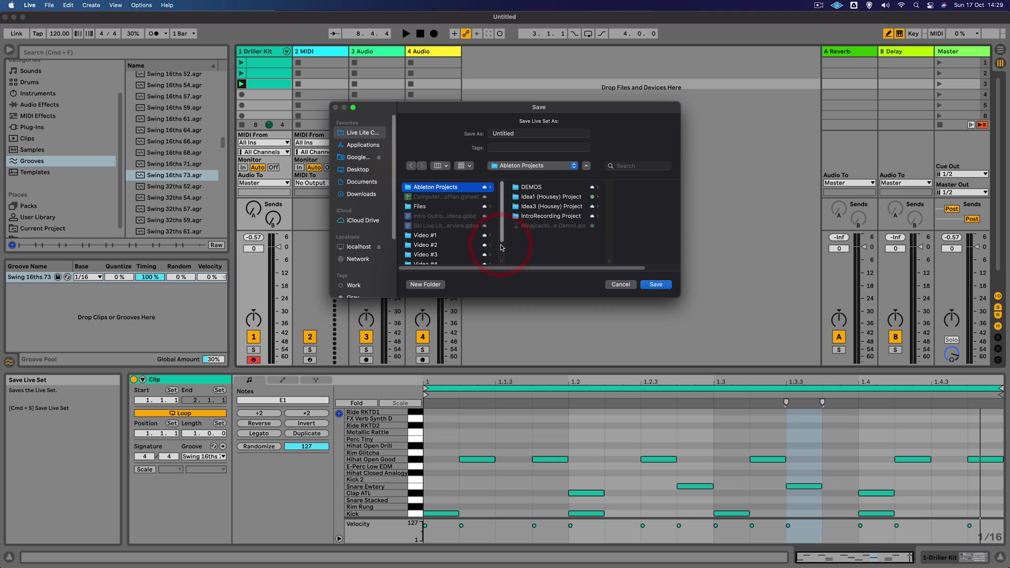
pyautogui.click(517, 135)
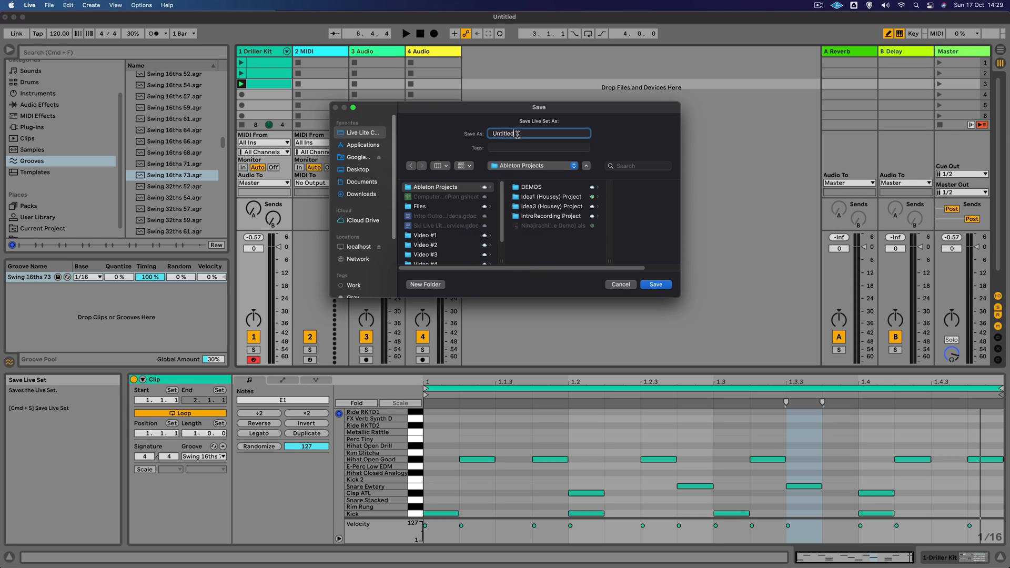
pyautogui.click(479, 134)
pyautogui.write('HouseBeat1')
pyautogui.click(654, 284)
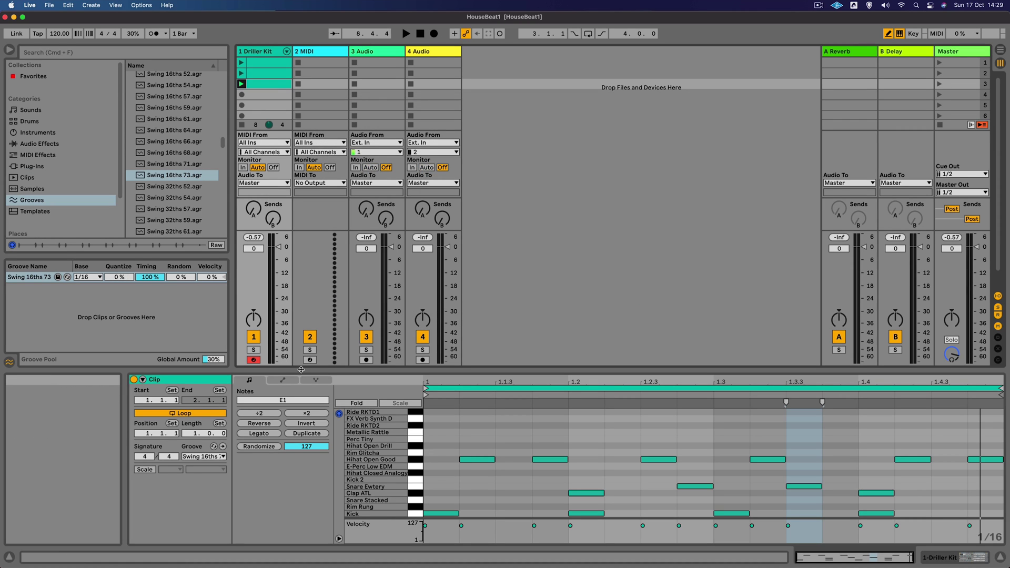
# Enlarge the scene area, load Demo & Sketch.als, and launch Reggaeton, then Classic Disco at 115 BPM.
pyautogui.moveTo(301, 370); pyautogui.dragTo(300, 412)
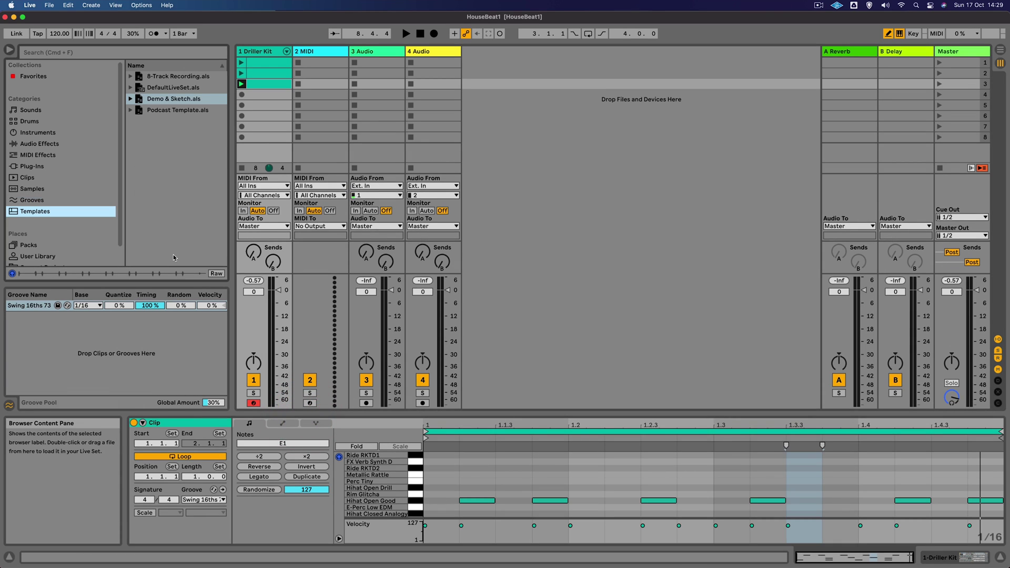
pyautogui.doubleClick(139, 100)
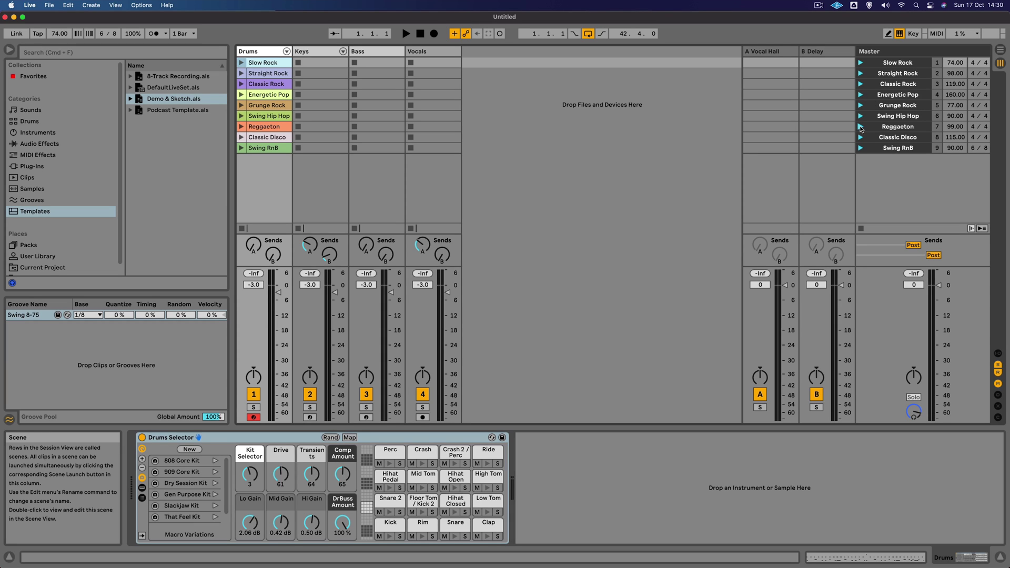
pyautogui.click(861, 127)
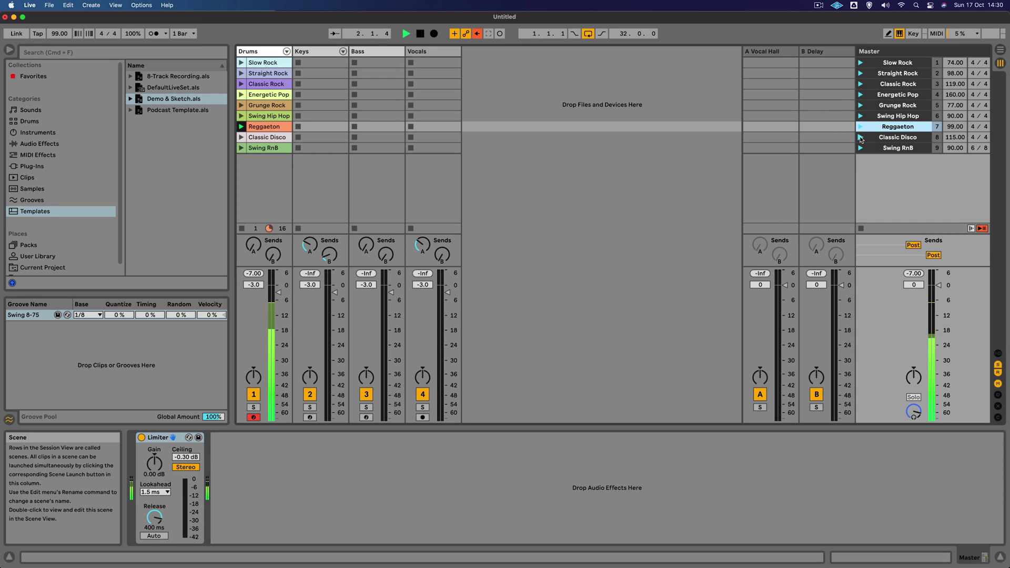
pyautogui.click(860, 138)
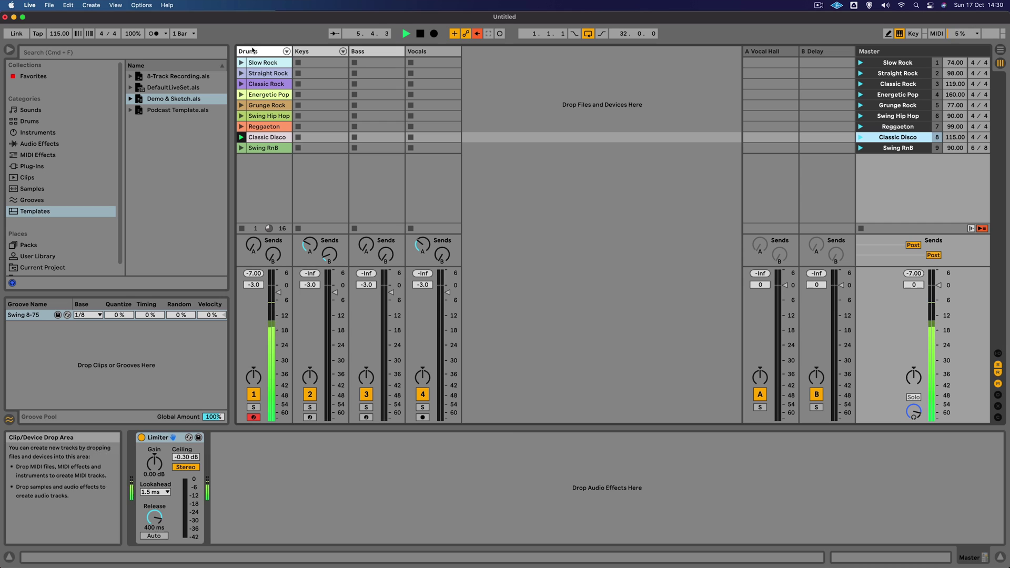
# Play the template and audition the Drums' 808, 909 and Gen Purpose Kit variations.
pyautogui.click(253, 51)
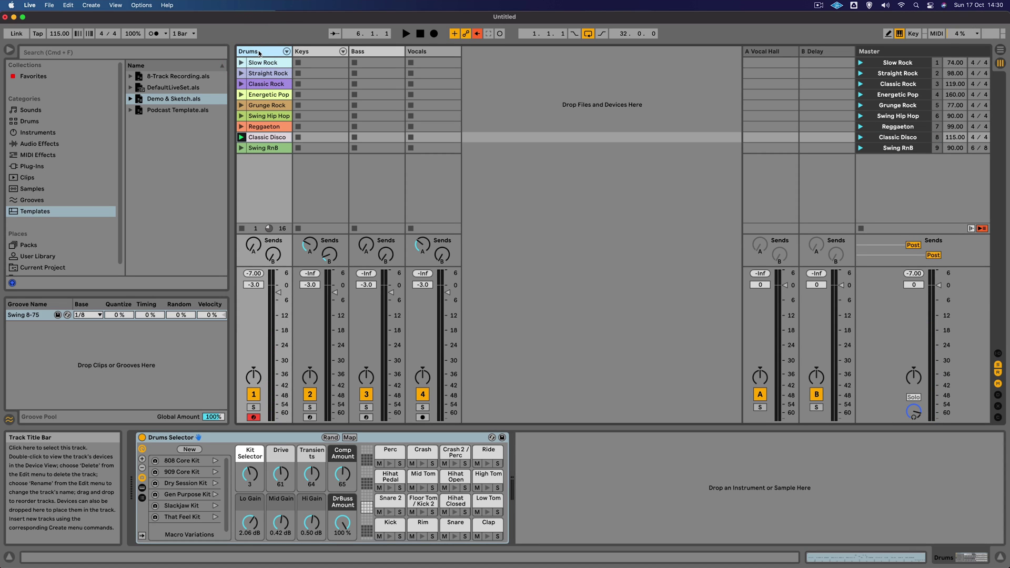
pyautogui.press('space')
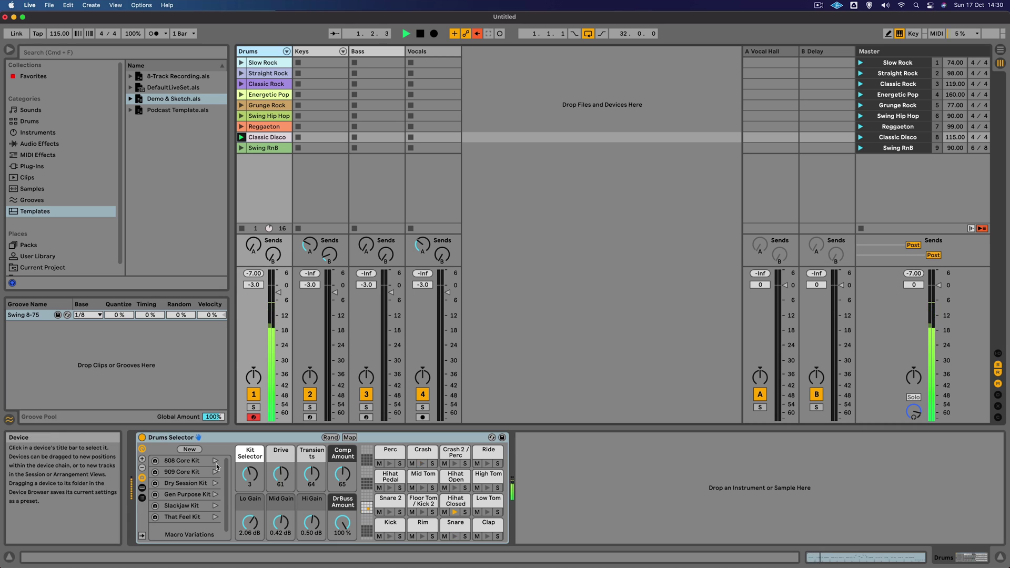
pyautogui.click(216, 461)
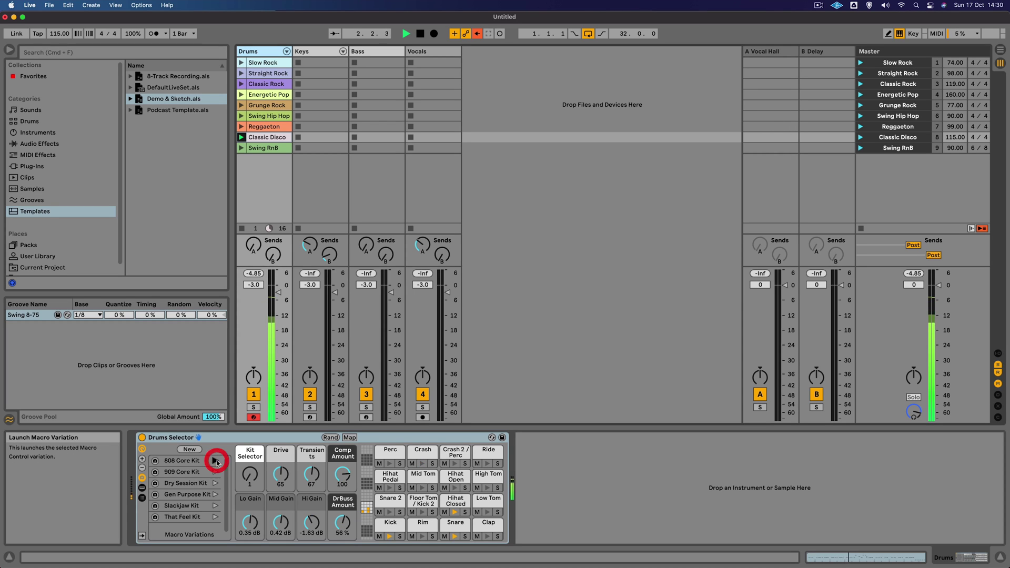
pyautogui.click(215, 472)
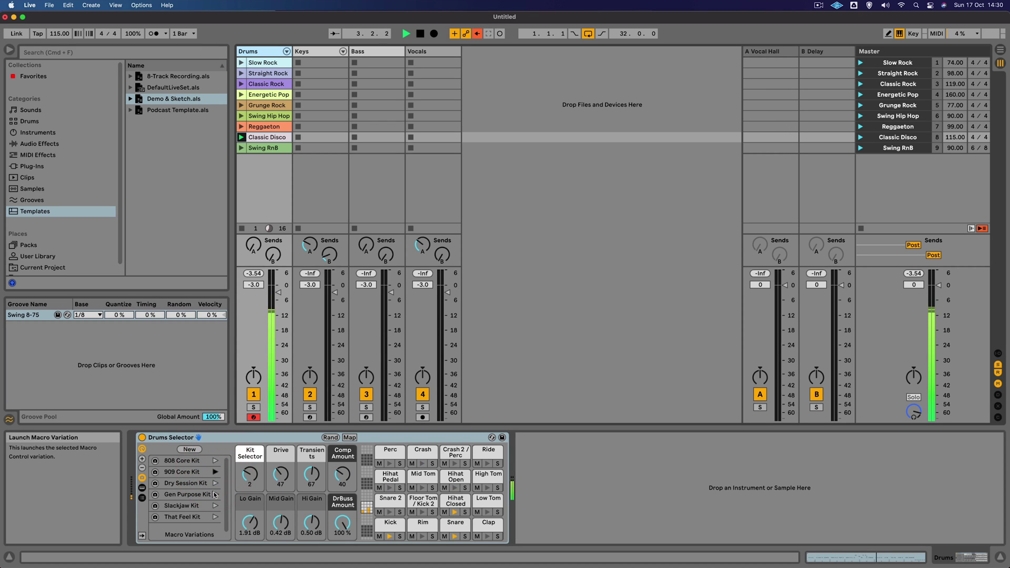
pyautogui.click(215, 494)
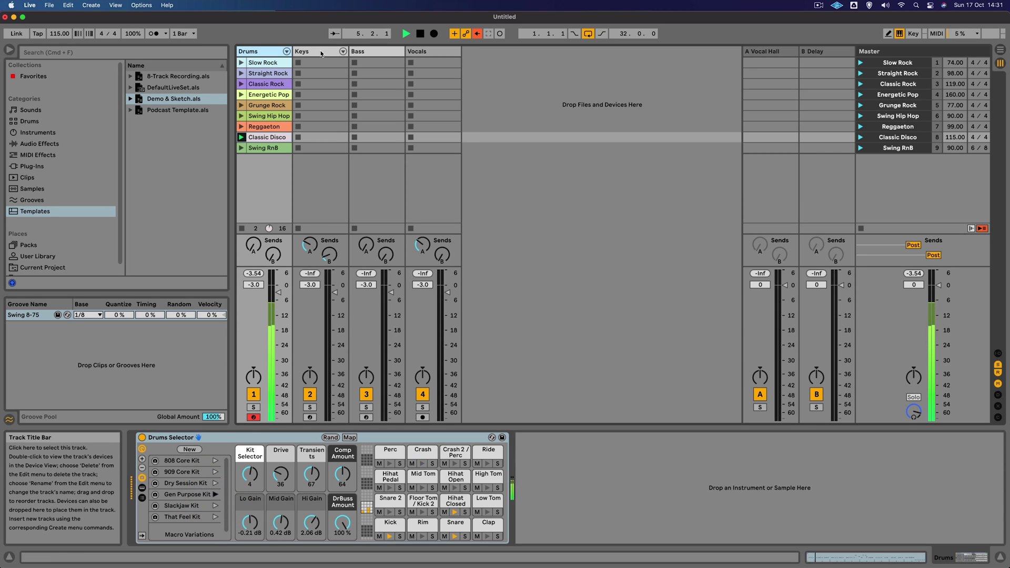
# Record-arm the Keys, Bass and Vocals tracks in turn, ending on the Vocals track.
pyautogui.click(321, 52)
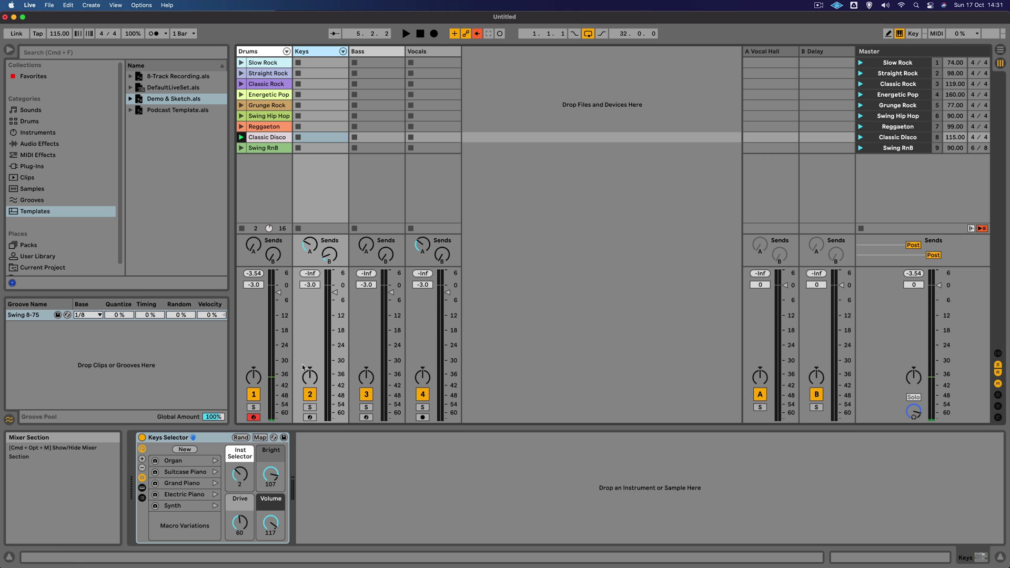
pyautogui.click(310, 418)
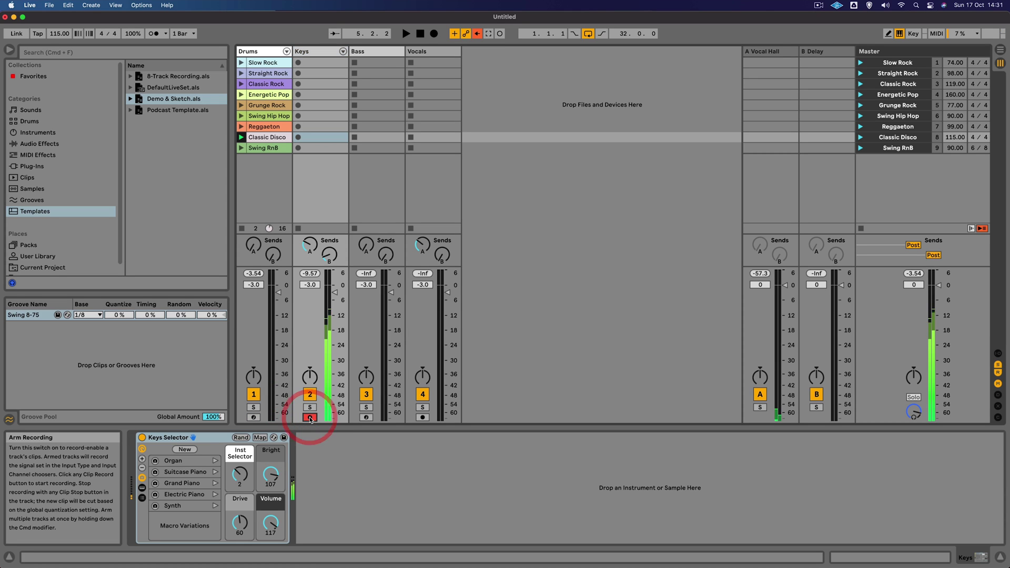
pyautogui.click(372, 51)
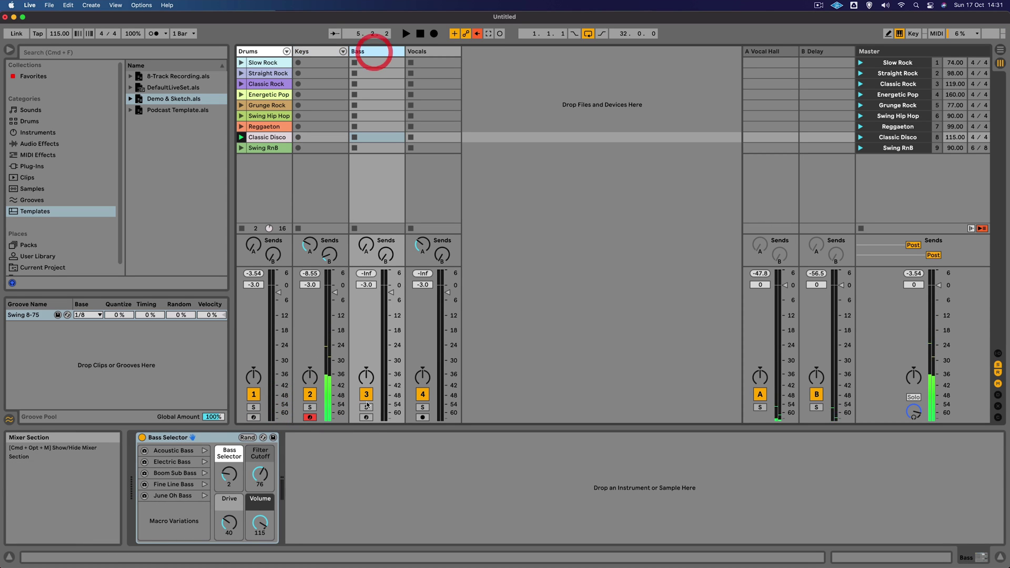
pyautogui.click(367, 418)
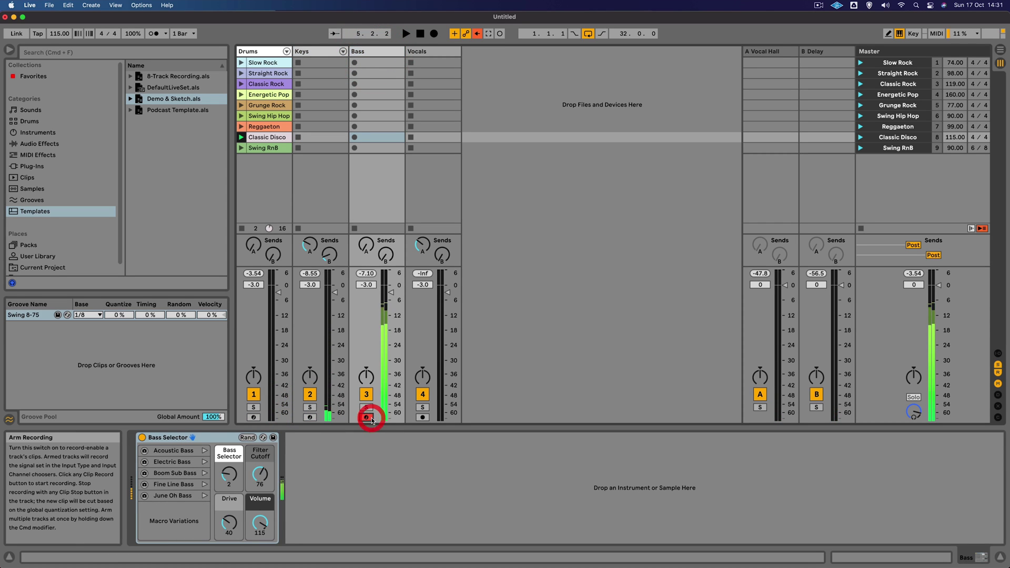
pyautogui.click(434, 52)
pyautogui.click(423, 417)
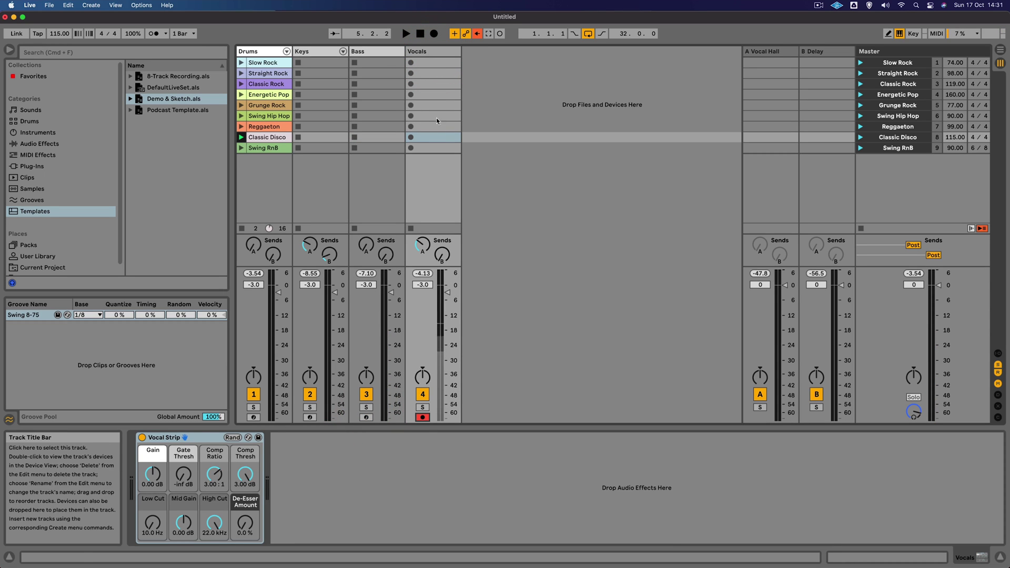